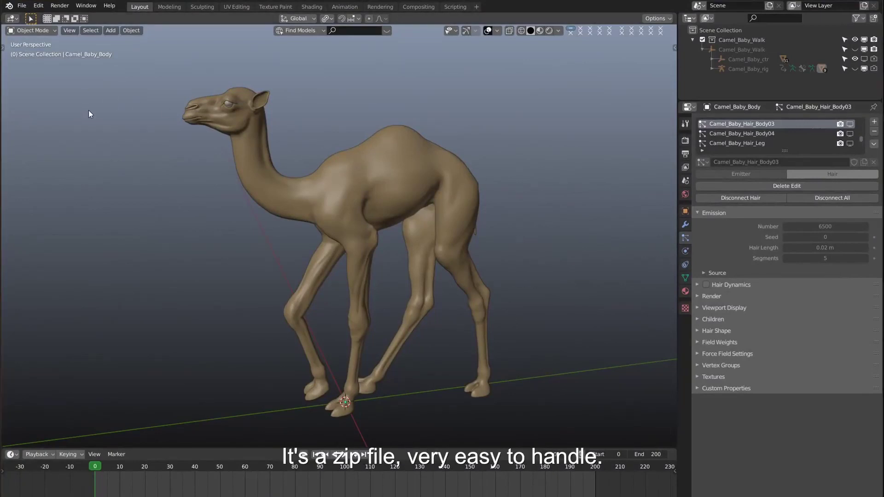
Install the add-on from HairClump_v1_3.zip on the Desktop through Blender's preferences
{"action": "left_click", "coordinate": [38, 5]}
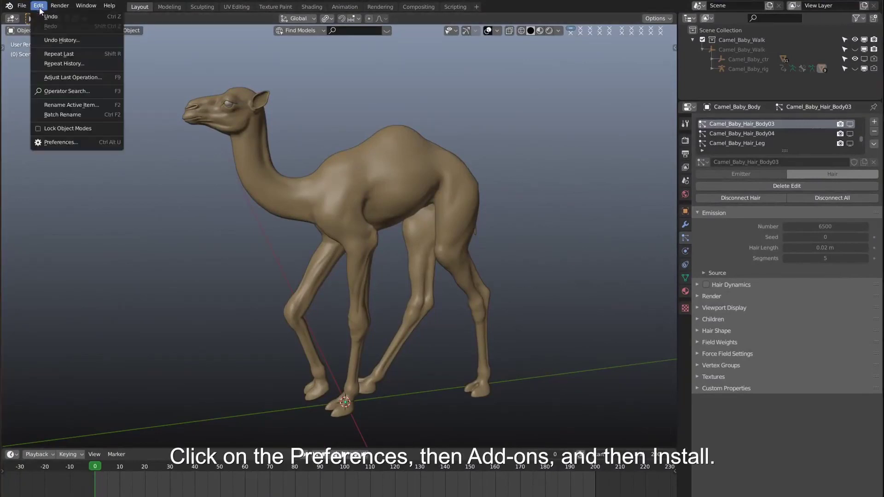
{"action": "left_click", "coordinate": [61, 142]}
{"action": "left_click_drag", "start_coordinate": [175, 12], "coordinate": [442, 147]}
{"action": "left_click", "coordinate": [241, 226]}
{"action": "left_click", "coordinate": [492, 162]}
{"action": "left_click", "coordinate": [375, 182]}
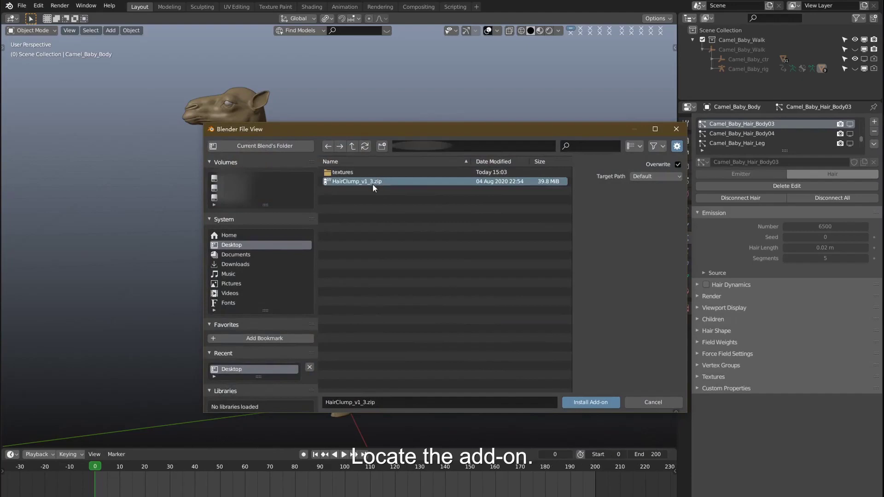
{"action": "double_click", "coordinate": [370, 181]}
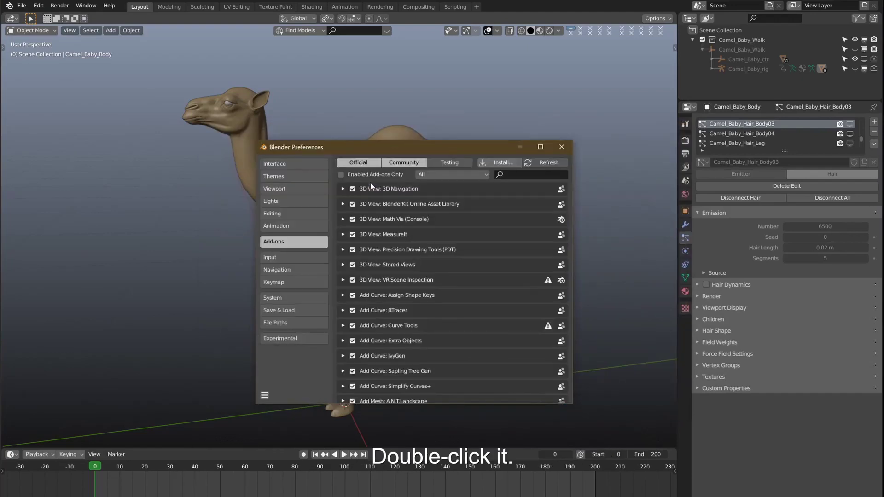
Enable the HairClump_v1_3 add-on and close the preferences
{"action": "left_click", "coordinate": [342, 189]}
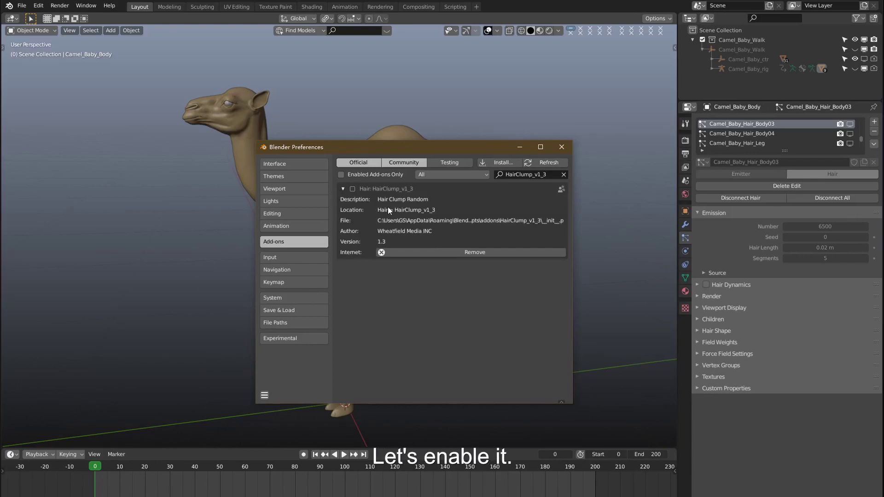
{"action": "left_click", "coordinate": [354, 188]}
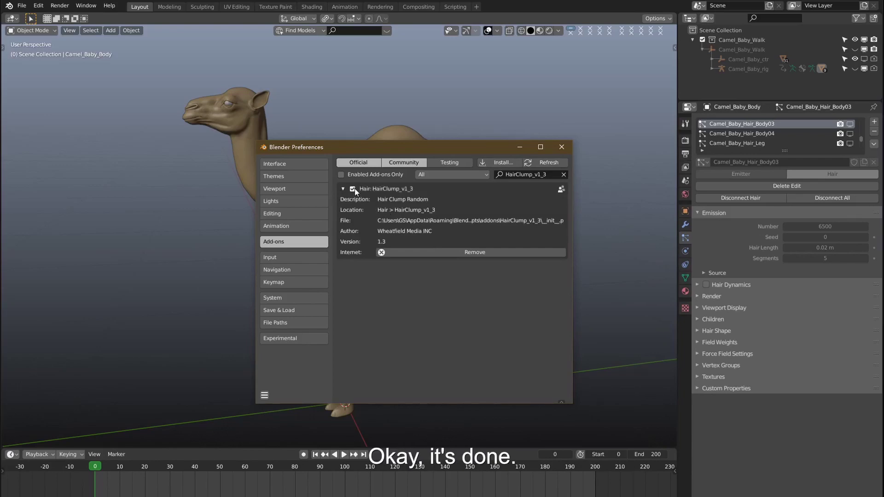
{"action": "left_click", "coordinate": [561, 146]}
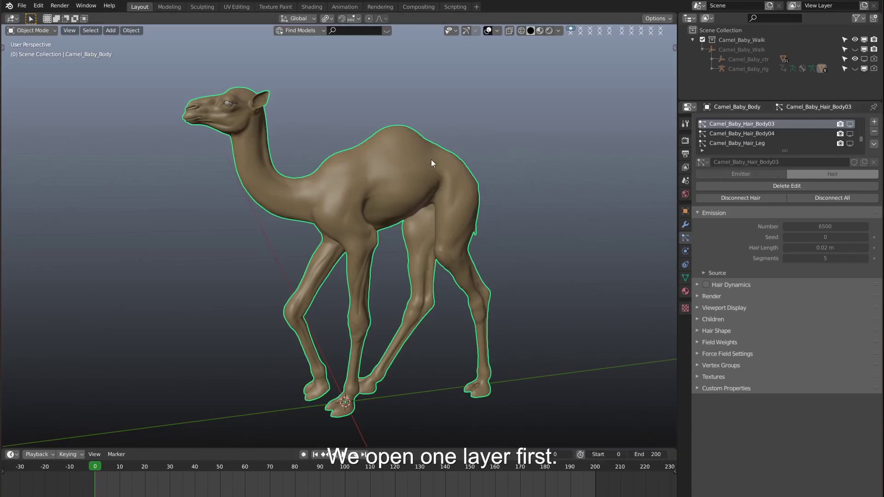
Display the Camel_Baby_Hair_Body03 hair in the viewport and enable Hair Clump Random in its Children settings, with its options expanded
{"action": "scroll", "coordinate": [405, 154], "scroll_direction": "up", "scroll_amount": 6}
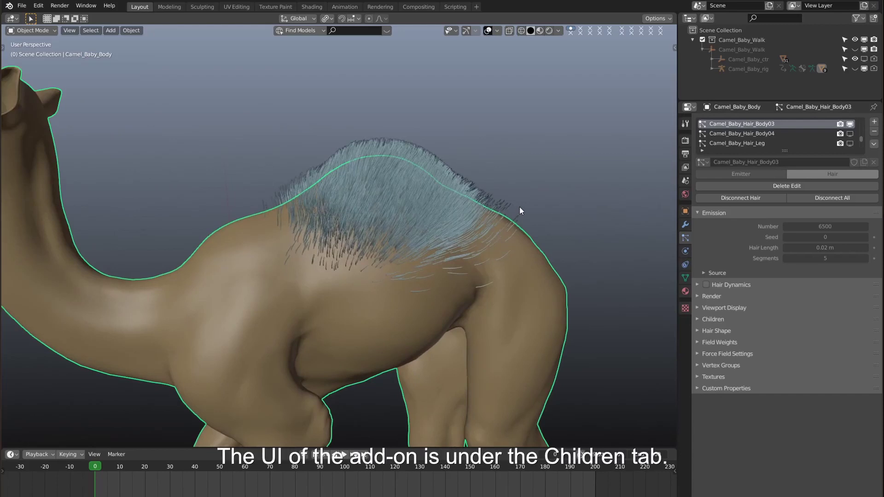
{"action": "left_click", "coordinate": [705, 319]}
{"action": "scroll", "coordinate": [732, 317], "scroll_direction": "down", "scroll_amount": 2}
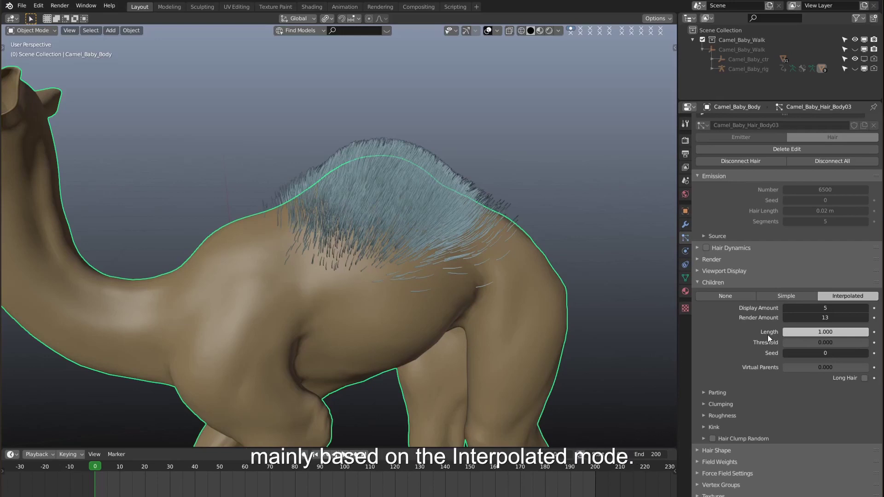
{"action": "middle_click_drag", "start_coordinate": [599, 311], "coordinate": [585, 309]}
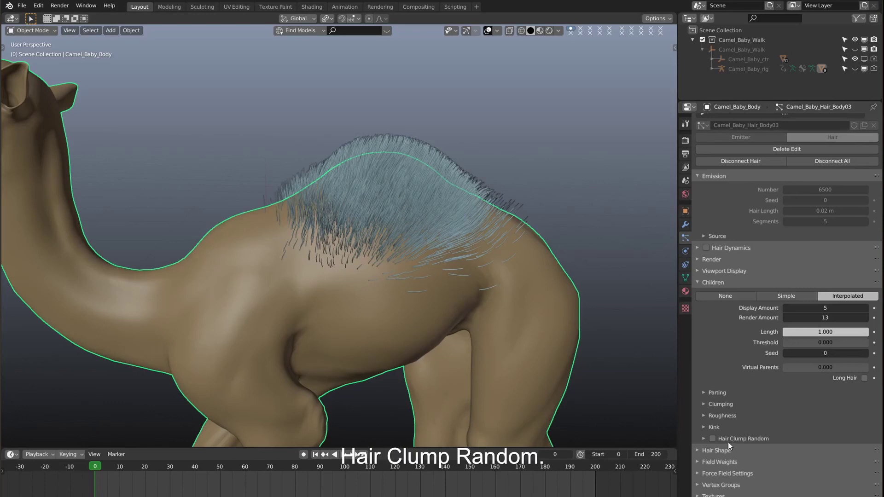
{"action": "left_click", "coordinate": [712, 439]}
{"action": "left_click", "coordinate": [702, 438]}
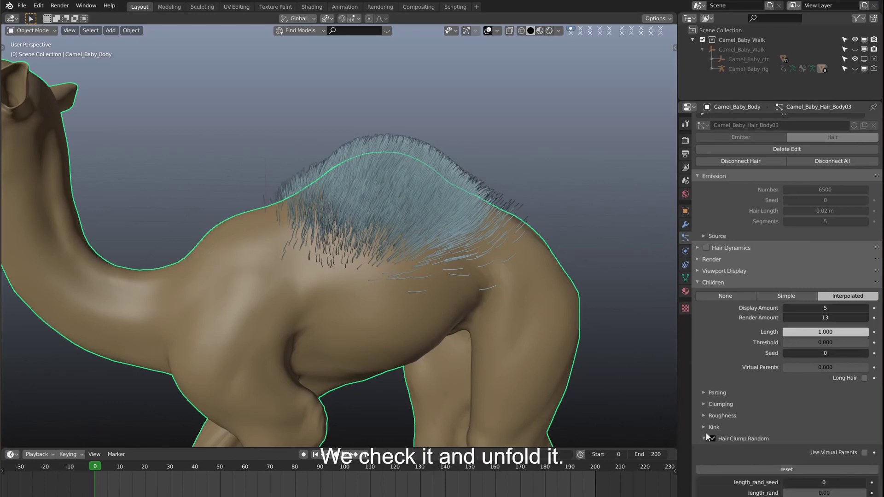
{"action": "scroll", "coordinate": [706, 433], "scroll_direction": "down", "scroll_amount": 5}
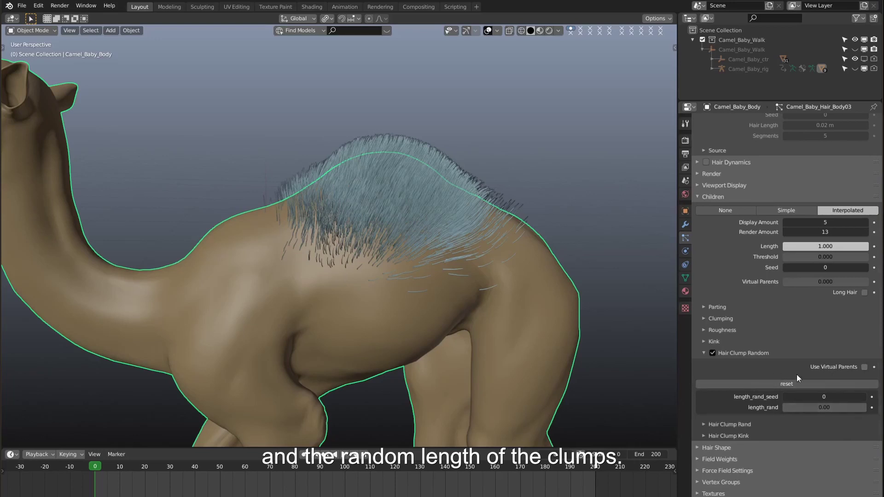
Expand the Hair Clump Rand and Hair Clump Kink sections of Hair Clump Random
{"action": "left_click", "coordinate": [703, 424]}
{"action": "scroll", "coordinate": [712, 422], "scroll_direction": "down", "scroll_amount": 5}
{"action": "left_click", "coordinate": [734, 444]}
{"action": "scroll", "coordinate": [735, 441], "scroll_direction": "down", "scroll_amount": 3}
{"action": "scroll", "coordinate": [790, 435], "scroll_direction": "up", "scroll_amount": 4}
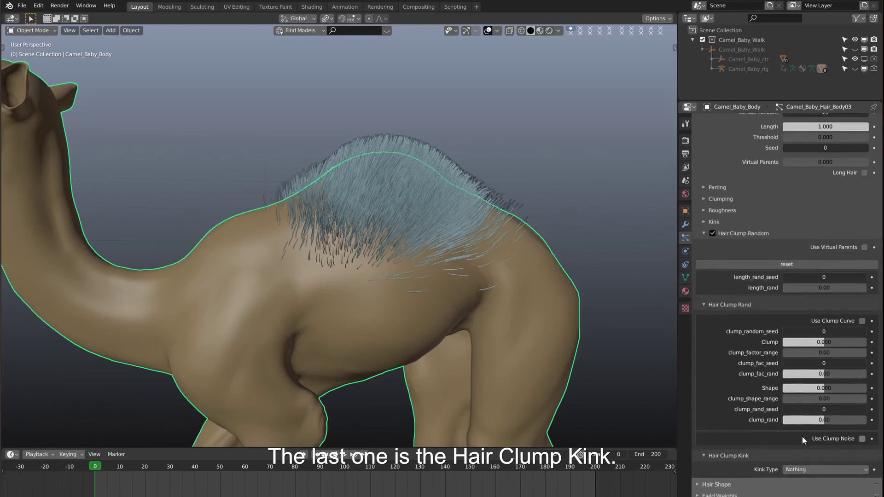
Set Clump in Hair Clump Rand to 1.000
{"action": "scroll", "coordinate": [754, 447], "scroll_direction": "down", "scroll_amount": 4}
{"action": "middle_click_drag", "start_coordinate": [374, 353], "coordinate": [343, 276]}
{"action": "left_click_drag", "start_coordinate": [813, 307], "coordinate": [866, 306]}
Examine the density of the hump's hair guides in Particle Edit mode and compare it with the clumps in Object Mode
{"action": "middle_click_drag", "start_coordinate": [397, 233], "coordinate": [419, 185]}
{"action": "key", "text": "ctrl+Tab"}
{"action": "left_click", "coordinate": [394, 207]}
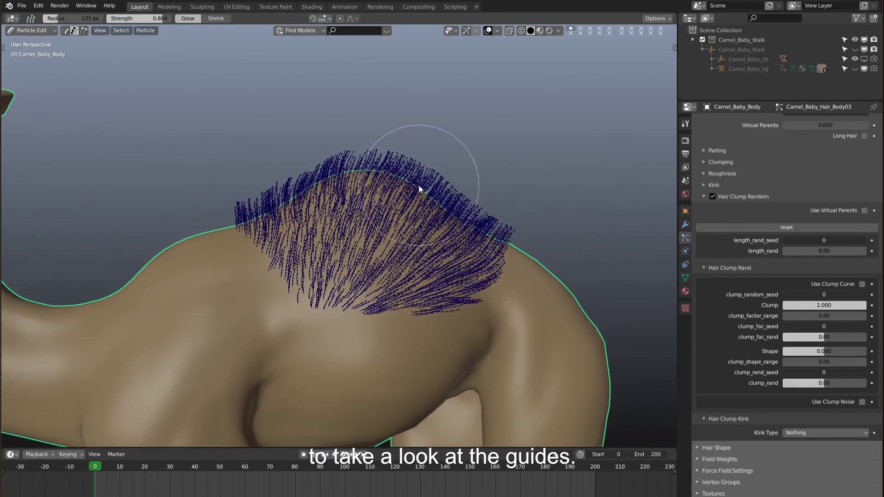
{"action": "scroll", "coordinate": [385, 220], "scroll_direction": "down", "scroll_amount": 4}
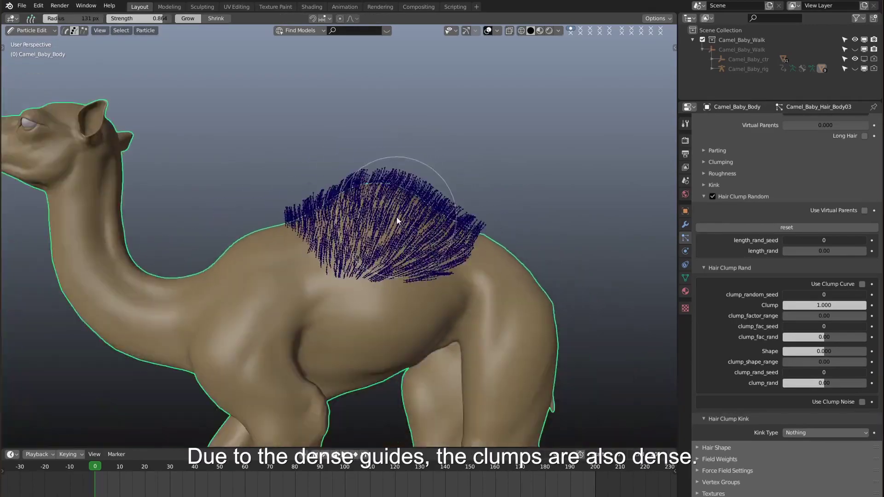
{"action": "key", "text": "ctrl+Tab"}
{"action": "left_click", "coordinate": [391, 203]}
{"action": "scroll", "coordinate": [398, 209], "scroll_direction": "up", "scroll_amount": 3}
{"action": "middle_click_drag", "start_coordinate": [402, 211], "coordinate": [381, 245]}
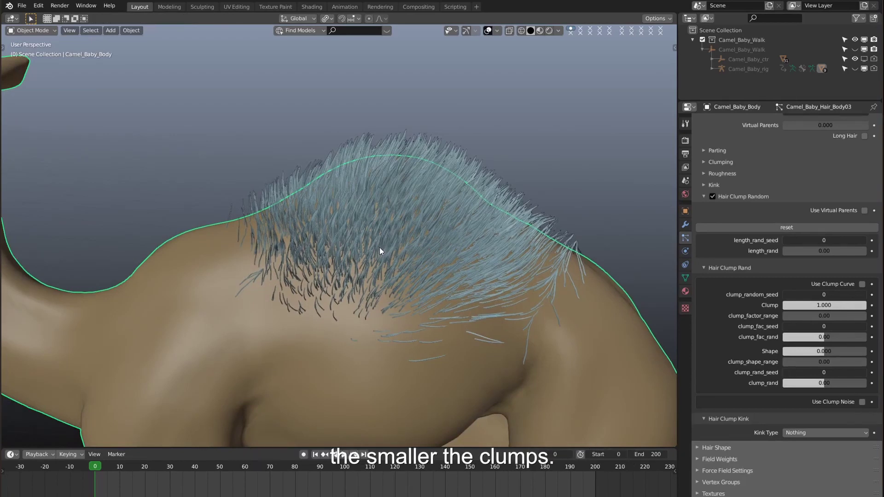
{"action": "middle_click_drag", "start_coordinate": [376, 251], "coordinate": [412, 271]}
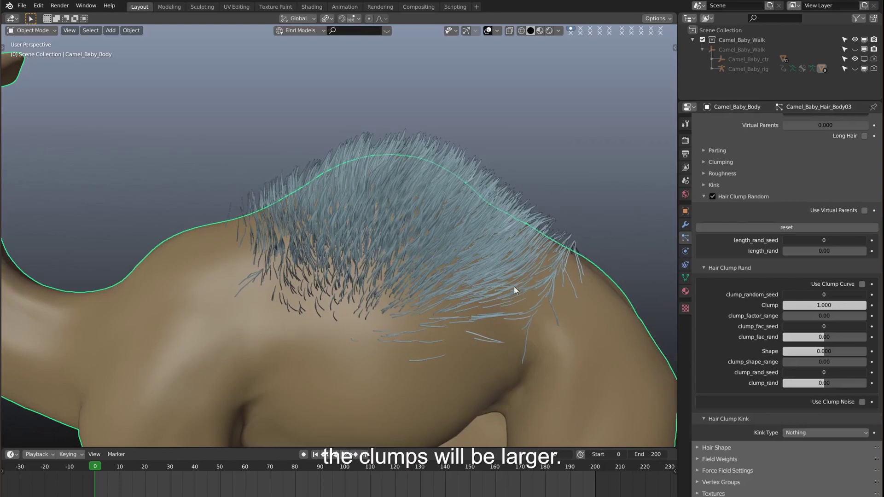
Review the edited guides again in Particle Edit mode, return to Object Mode and check the hair's Emission settings
{"action": "key", "text": "ctrl+Tab"}
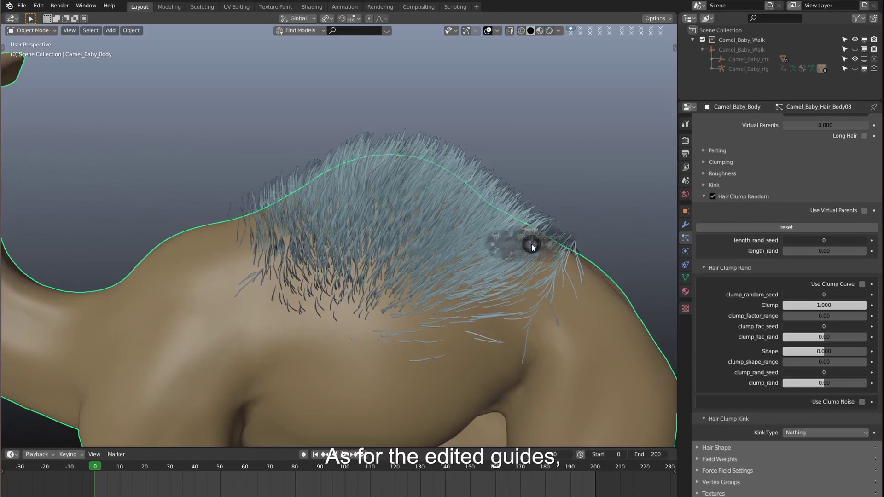
{"action": "left_click", "coordinate": [458, 280]}
{"action": "middle_click_drag", "start_coordinate": [459, 280], "coordinate": [431, 283]}
{"action": "middle_click_drag", "start_coordinate": [351, 221], "coordinate": [405, 219]}
{"action": "key", "text": "ctrl+Tab"}
{"action": "left_click", "coordinate": [249, 191]}
{"action": "scroll", "coordinate": [817, 268], "scroll_direction": "up", "scroll_amount": 4}
{"action": "scroll", "coordinate": [818, 268], "scroll_direction": "up", "scroll_amount": 10}
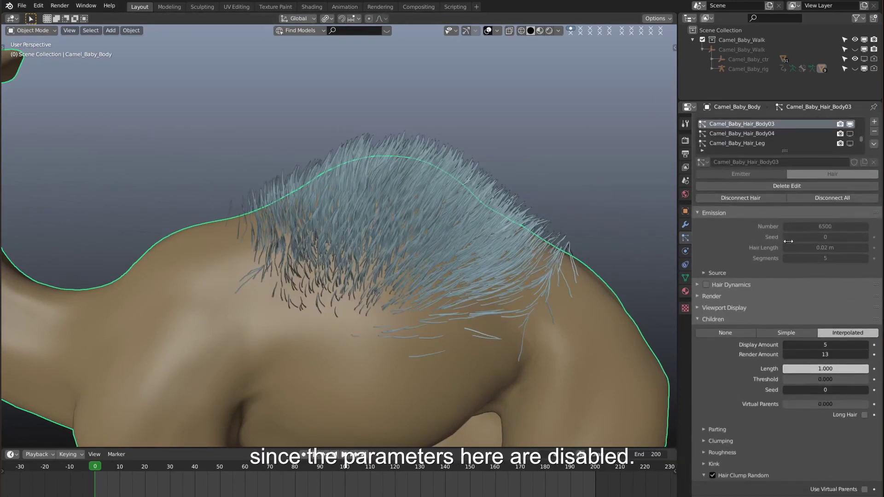
Enable Use Virtual Parents in Hair Clump Random and set Virtual Parents to 0.307
{"action": "scroll", "coordinate": [807, 241], "scroll_direction": "down", "scroll_amount": 12}
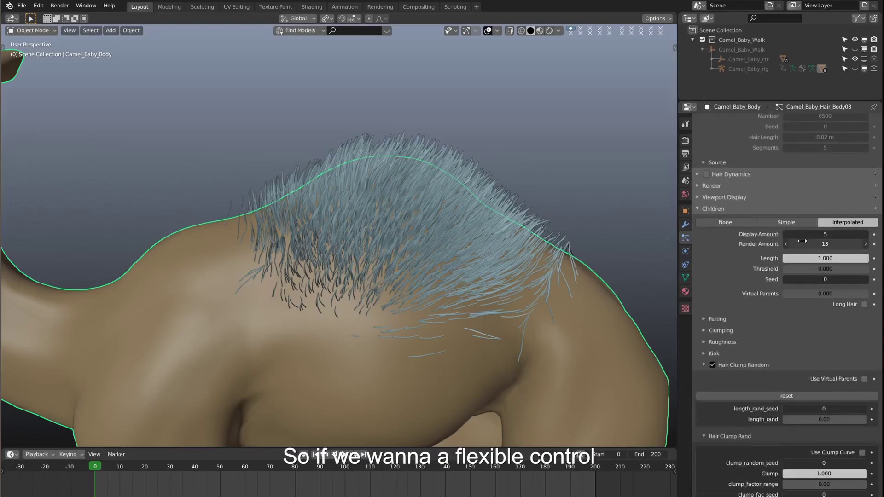
{"action": "middle_click_drag", "start_coordinate": [339, 292], "coordinate": [355, 261]}
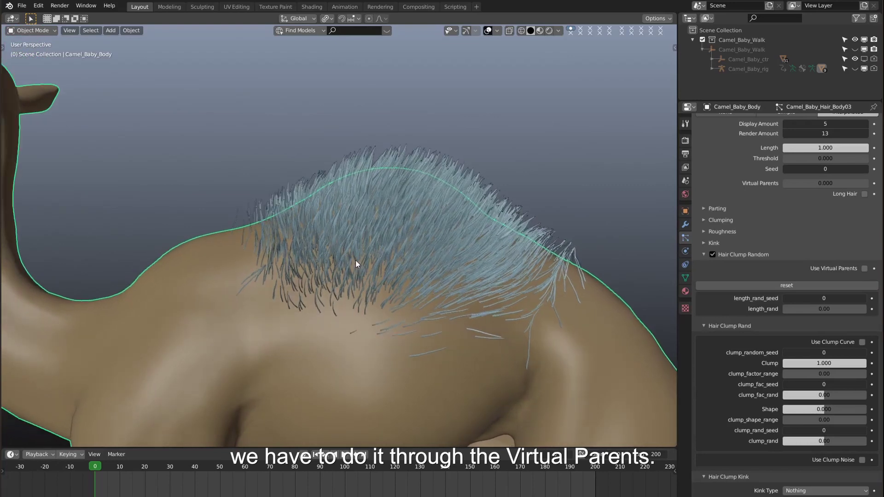
{"action": "left_click", "coordinate": [864, 268]}
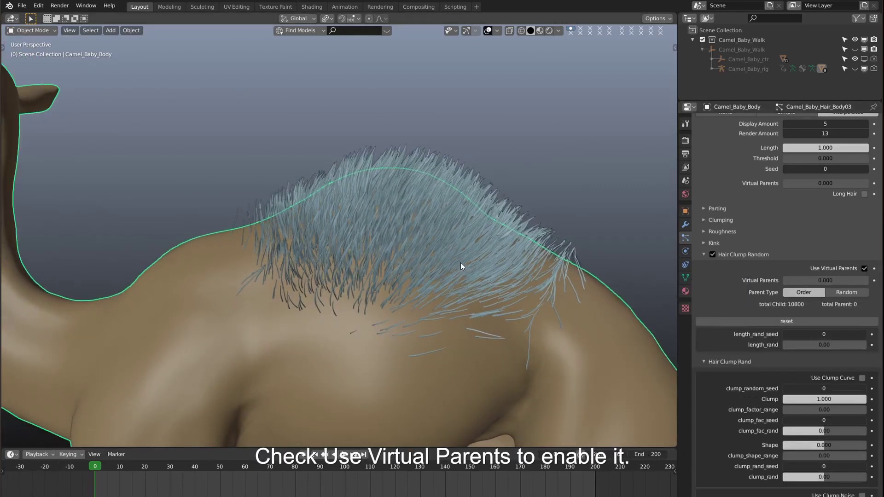
{"action": "middle_click_drag", "start_coordinate": [460, 266], "coordinate": [463, 269]}
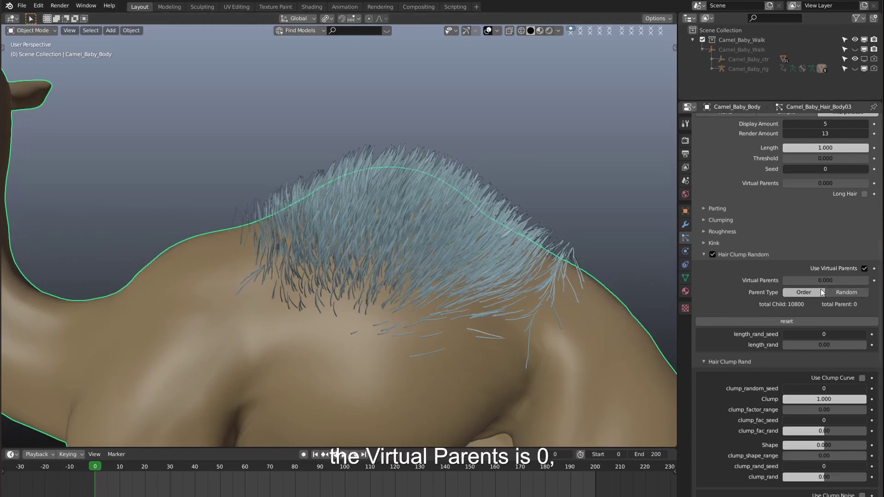
{"action": "mouse_move", "coordinate": [347, 273]}
{"action": "middle_mouse_down"}
{"action": "mouse_move", "coordinate": [345, 289]}
{"action": "mouse_move", "coordinate": [344, 191]}
{"action": "middle_mouse_up"}
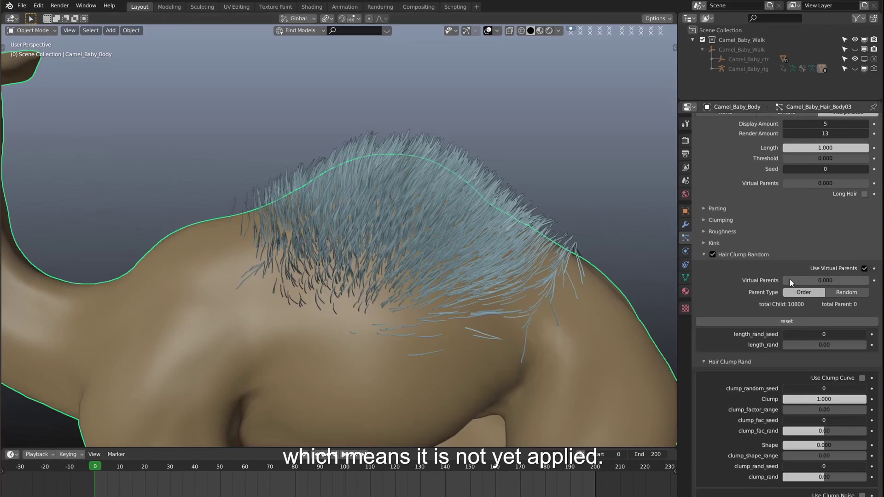
{"action": "mouse_move", "coordinate": [810, 280]}
{"action": "left_mouse_down"}
{"action": "mouse_move", "coordinate": [821, 280]}
{"action": "mouse_move", "coordinate": [798, 280]}
{"action": "left_mouse_up"}
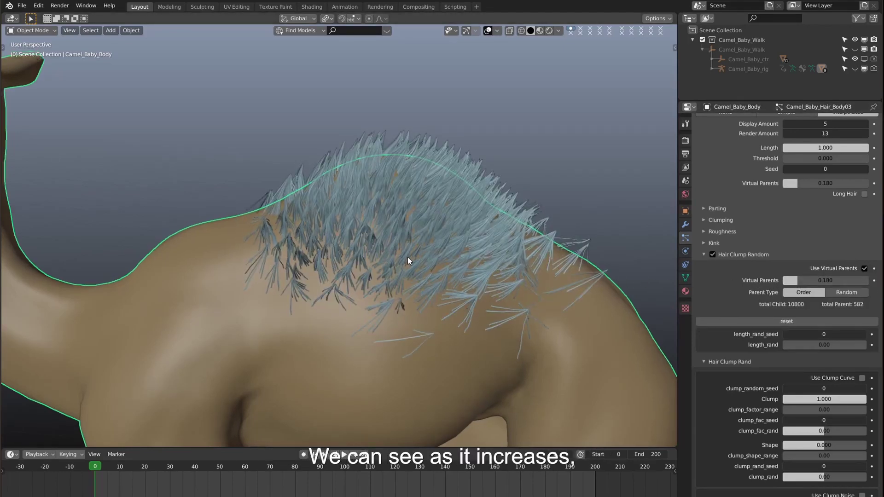
{"action": "scroll", "coordinate": [407, 257], "scroll_direction": "up", "scroll_amount": 2}
{"action": "mouse_move", "coordinate": [798, 280]}
{"action": "left_mouse_down"}
{"action": "mouse_move", "coordinate": [826, 280]}
{"action": "mouse_move", "coordinate": [808, 280]}
{"action": "left_mouse_up"}
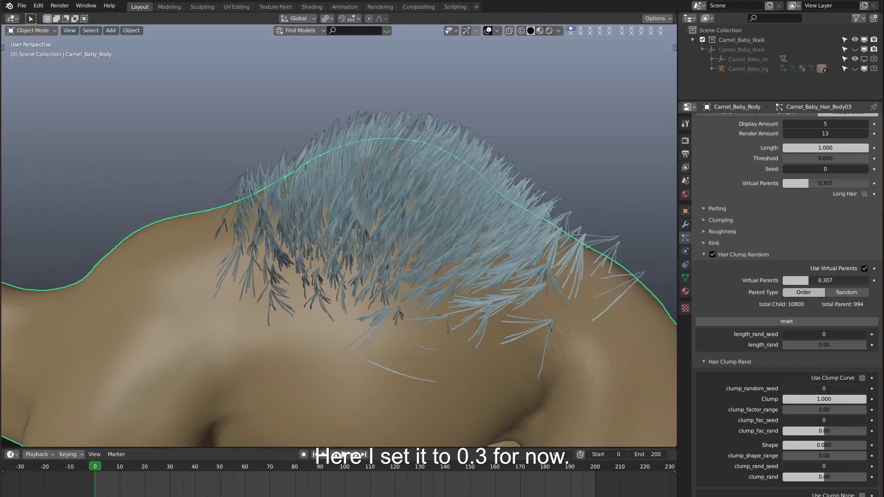
Switch the virtual parents' Parent Type to Random and set Parent Seed to 148
{"action": "middle_click_drag", "start_coordinate": [392, 252], "coordinate": [384, 254]}
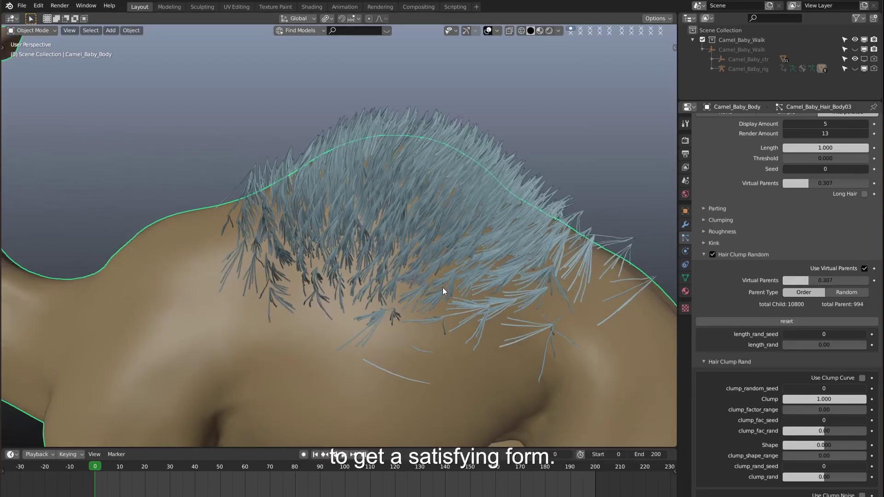
{"action": "left_click", "coordinate": [852, 294]}
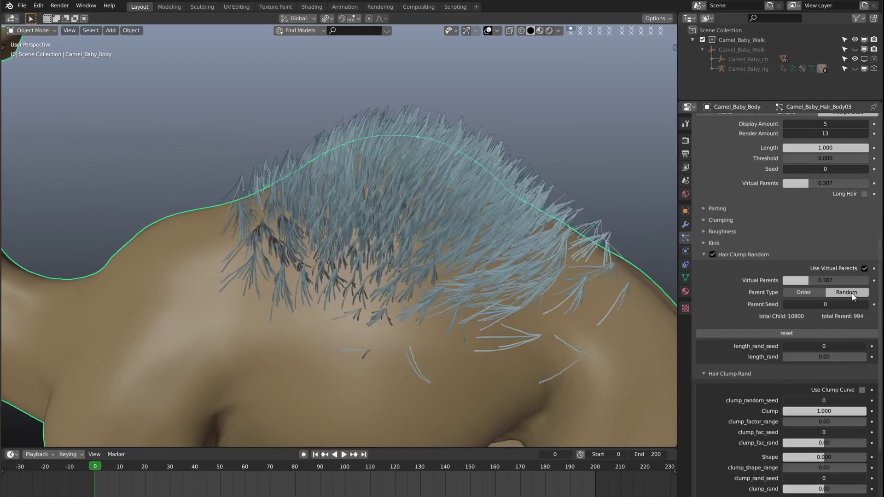
{"action": "left_click_drag", "start_coordinate": [806, 305], "coordinate": [833, 307]}
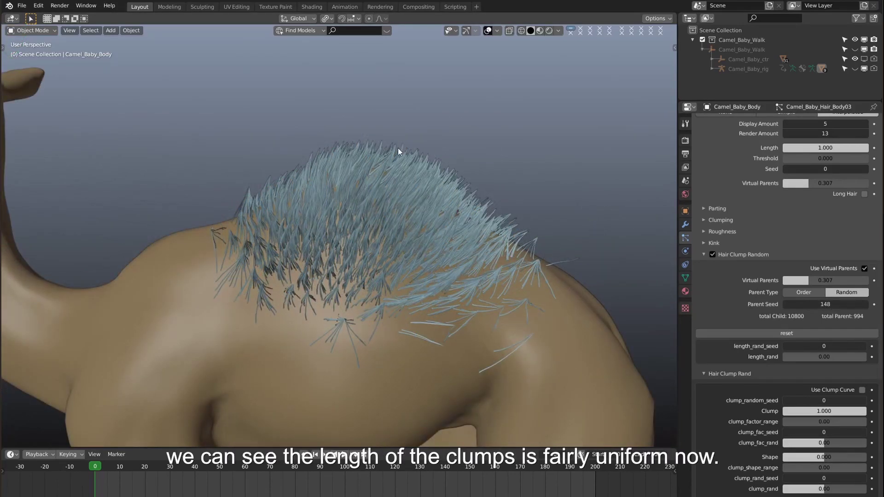
Randomize the clump lengths with length_rand 0.42 and length_rand_seed 47
{"action": "middle_click_drag", "start_coordinate": [324, 263], "coordinate": [355, 245]}
{"action": "scroll", "coordinate": [390, 198], "scroll_direction": "up", "scroll_amount": 2}
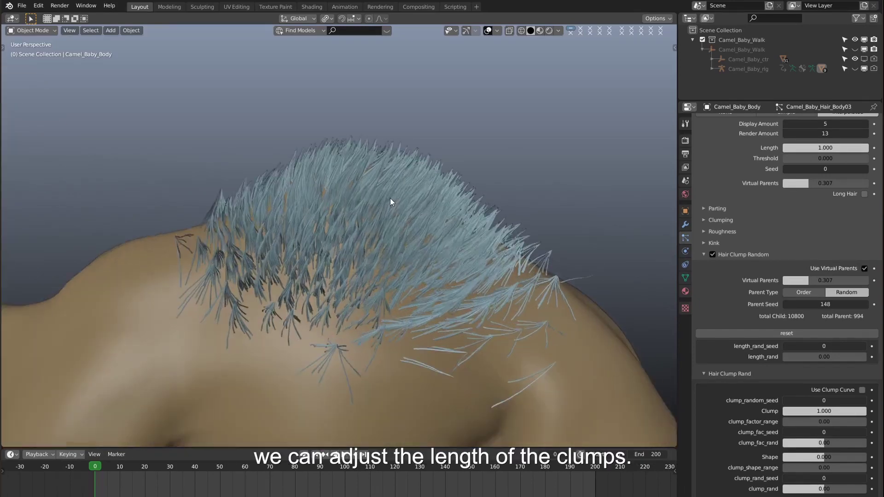
{"action": "middle_click_drag", "start_coordinate": [386, 197], "coordinate": [357, 233]}
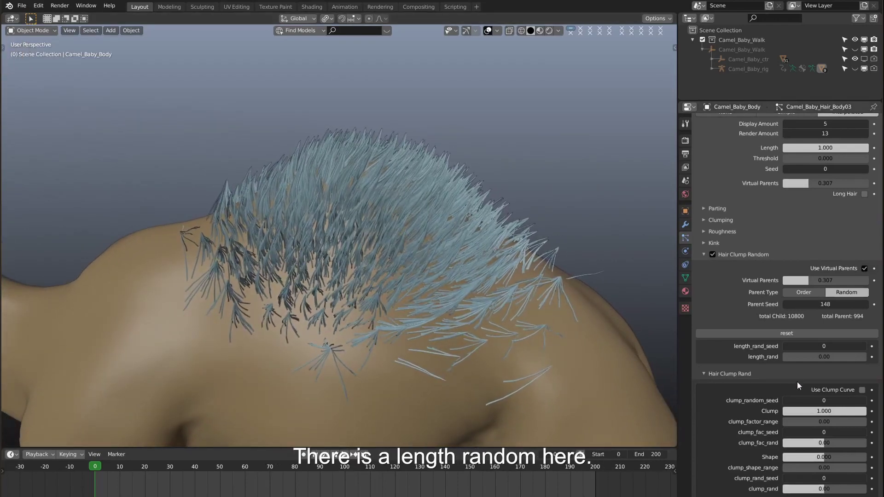
{"action": "left_click_drag", "start_coordinate": [797, 358], "coordinate": [837, 358]}
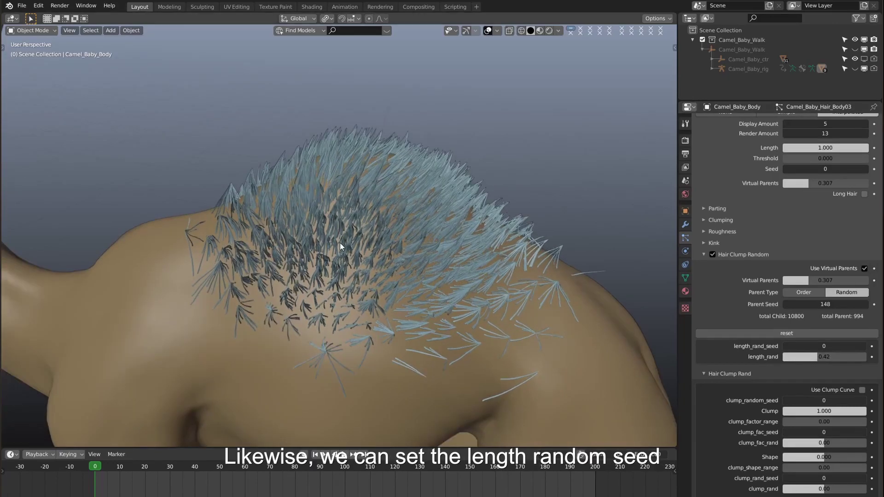
{"action": "left_click_drag", "start_coordinate": [798, 346], "coordinate": [874, 346]}
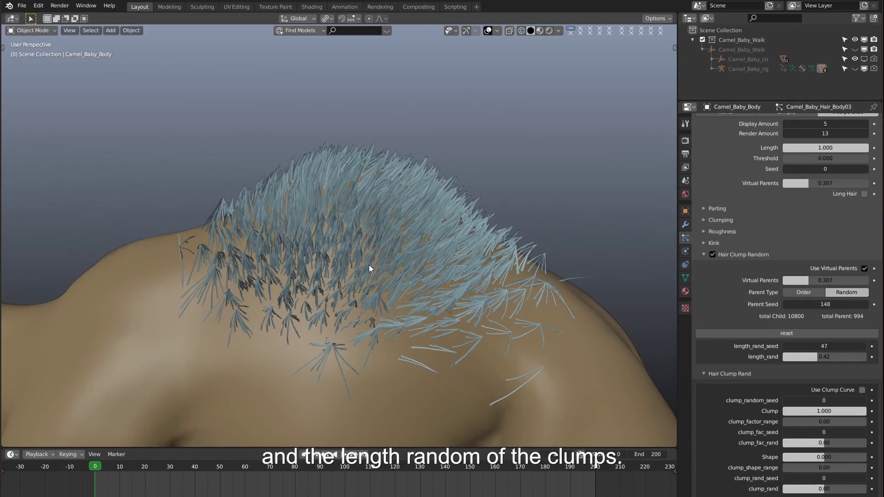
{"action": "middle_click_drag", "start_coordinate": [336, 249], "coordinate": [350, 273]}
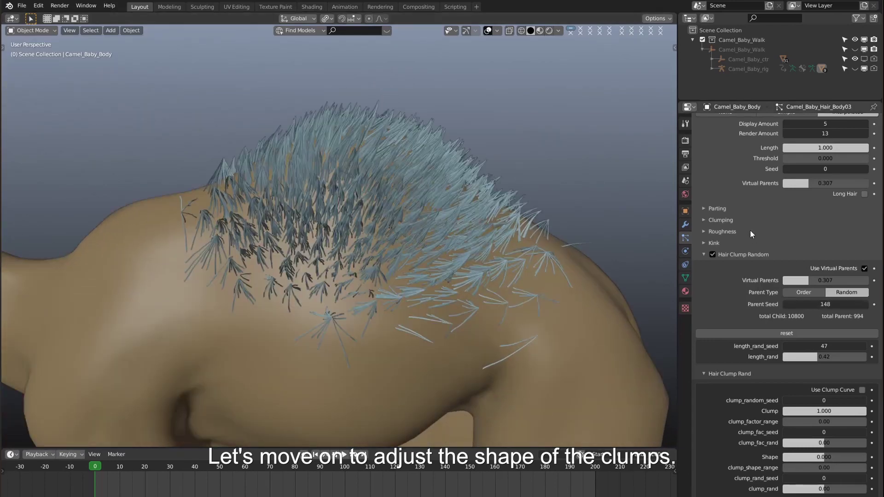
Expand the Children's Clumping settings and set Shape to -0.095
{"action": "left_click", "coordinate": [751, 221]}
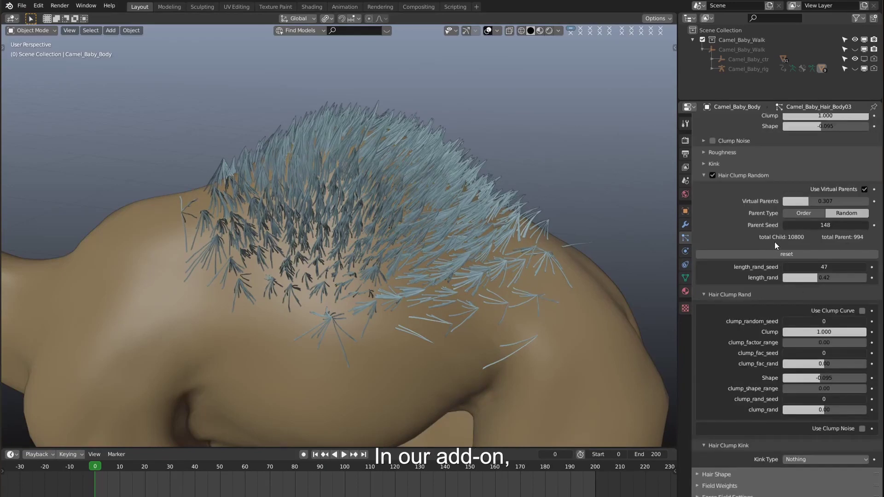
{"action": "scroll", "coordinate": [775, 242], "scroll_direction": "down", "scroll_amount": 2}
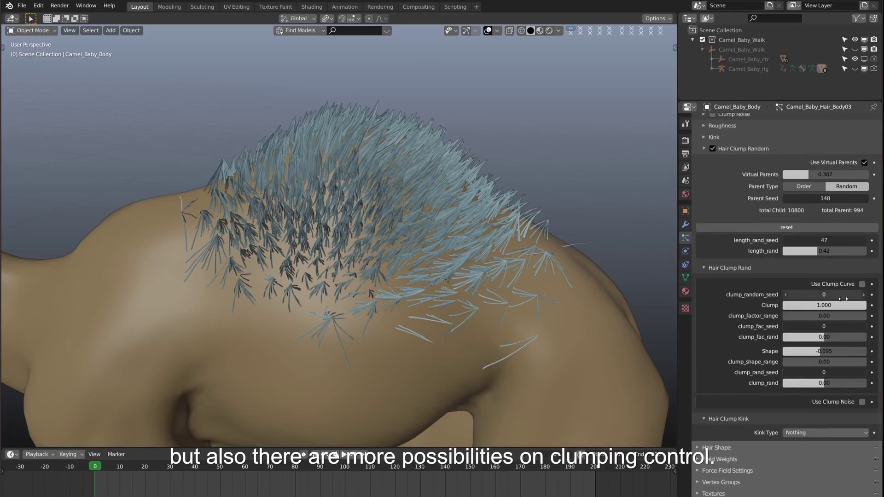
Reduce the hump hair's Clump to 0.739 and set clump_factor_range to 0.30 in Hair Clump Rand
{"action": "mouse_move", "coordinate": [361, 242]}
{"action": "middle_mouse_down"}
{"action": "mouse_move", "coordinate": [365, 258]}
{"action": "mouse_move", "coordinate": [341, 310]}
{"action": "mouse_move", "coordinate": [327, 305]}
{"action": "mouse_move", "coordinate": [369, 237]}
{"action": "middle_mouse_up"}
{"action": "left_click_drag", "start_coordinate": [861, 309], "coordinate": [852, 310]}
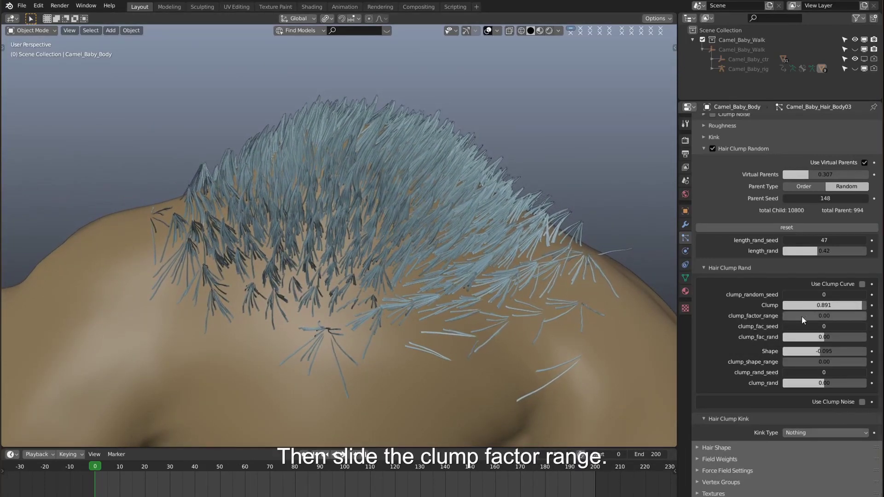
{"action": "left_click_drag", "start_coordinate": [812, 316], "coordinate": [783, 315]}
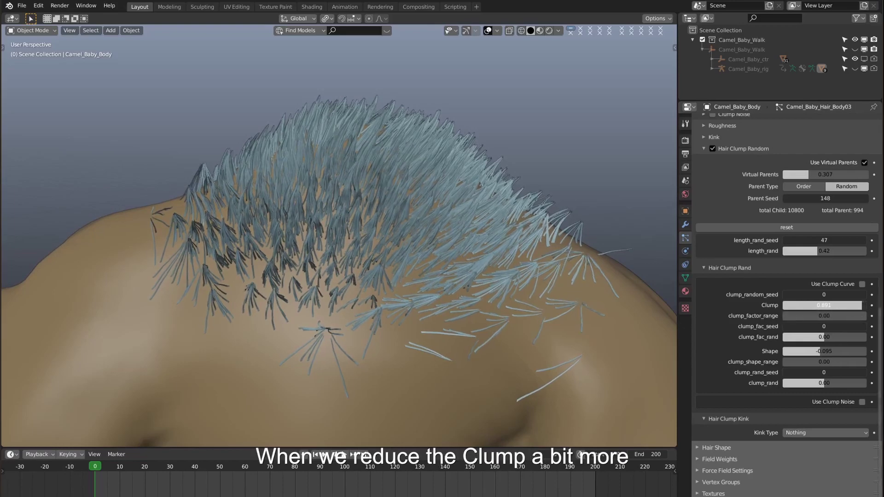
{"action": "mouse_move", "coordinate": [861, 305]}
{"action": "left_mouse_down"}
{"action": "mouse_move", "coordinate": [810, 316]}
{"action": "mouse_move", "coordinate": [866, 316]}
{"action": "mouse_move", "coordinate": [804, 314]}
{"action": "mouse_move", "coordinate": [854, 305]}
{"action": "left_mouse_up"}
{"action": "left_click_drag", "start_coordinate": [798, 316], "coordinate": [807, 316]}
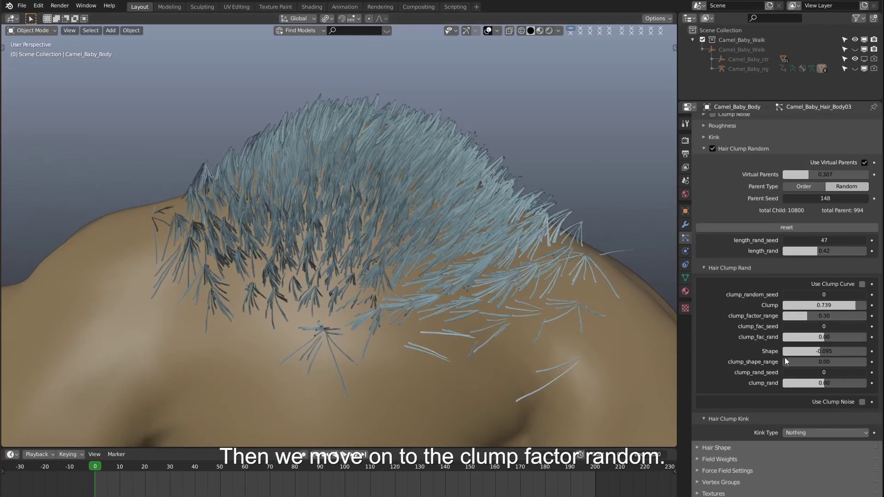
Randomize the clump factor with clump_fac_rand 0.63 and clump_fac_seed 116
{"action": "left_click_drag", "start_coordinate": [787, 339], "coordinate": [863, 326]}
{"action": "scroll", "coordinate": [387, 217], "scroll_direction": "down", "scroll_amount": 3}
{"action": "scroll", "coordinate": [387, 218], "scroll_direction": "up", "scroll_amount": 3}
{"action": "middle_click_drag", "start_coordinate": [342, 225], "coordinate": [342, 218]}
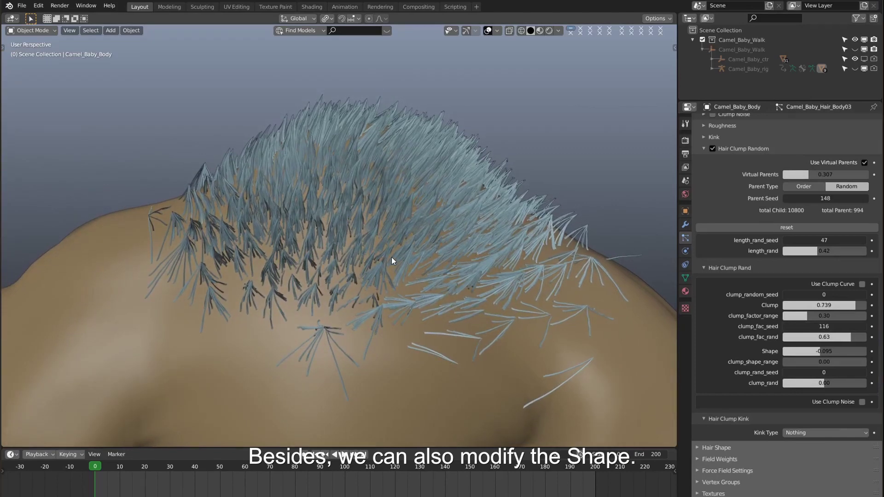
Set the clump Shape to -0.714 with clump_shape_range 6.41, and randomize it with clump_rand 0.52 and clump_rand_seed 165
{"action": "left_click_drag", "start_coordinate": [818, 352], "coordinate": [785, 352]}
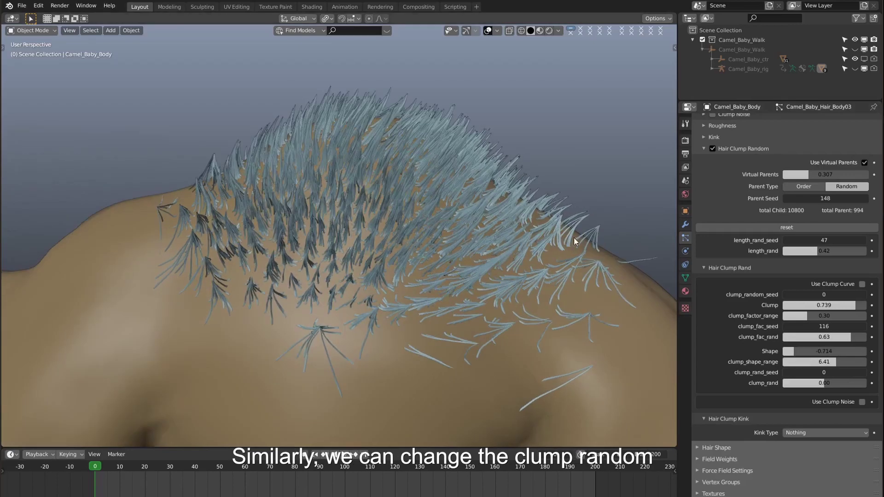
{"action": "left_click_drag", "start_coordinate": [816, 383], "coordinate": [865, 373]}
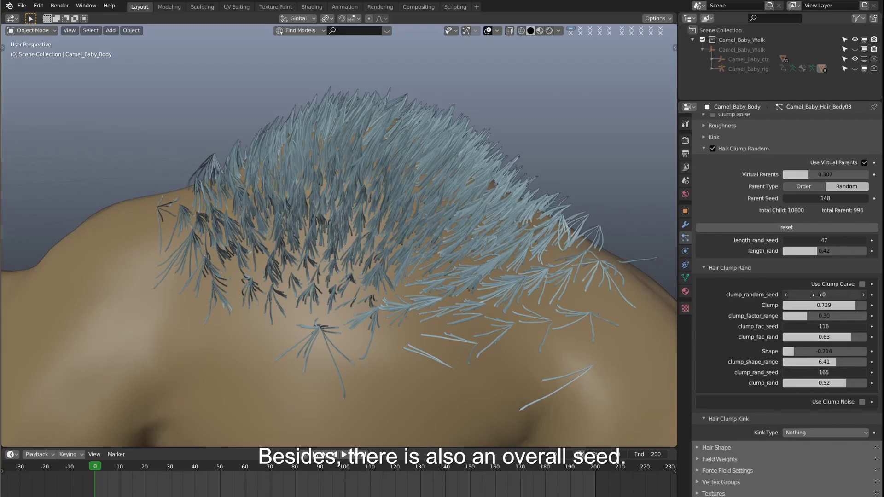
Set the overall clump_random_seed to 101 and check the clumps across the hump
{"action": "mouse_move", "coordinate": [820, 295]}
{"action": "left_mouse_down"}
{"action": "mouse_move", "coordinate": [838, 294]}
{"action": "mouse_move", "coordinate": [810, 295]}
{"action": "mouse_move", "coordinate": [829, 295]}
{"action": "left_mouse_up"}
{"action": "scroll", "coordinate": [448, 291], "scroll_direction": "down", "scroll_amount": 3}
{"action": "middle_click_drag", "start_coordinate": [449, 292], "coordinate": [419, 282]}
{"action": "scroll", "coordinate": [410, 278], "scroll_direction": "down", "scroll_amount": 3}
{"action": "scroll", "coordinate": [380, 248], "scroll_direction": "up", "scroll_amount": 5}
{"action": "middle_click_drag", "start_coordinate": [380, 248], "coordinate": [409, 270]}
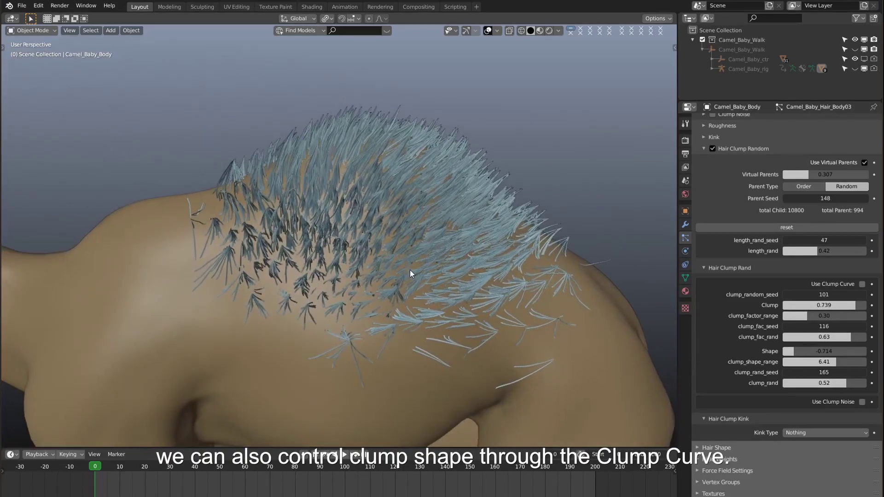
Enable Use Clump Curve and make the curve fall from full height to zero, sagging through a point at about X 0.29, Y 0.33
{"action": "left_click", "coordinate": [863, 284]}
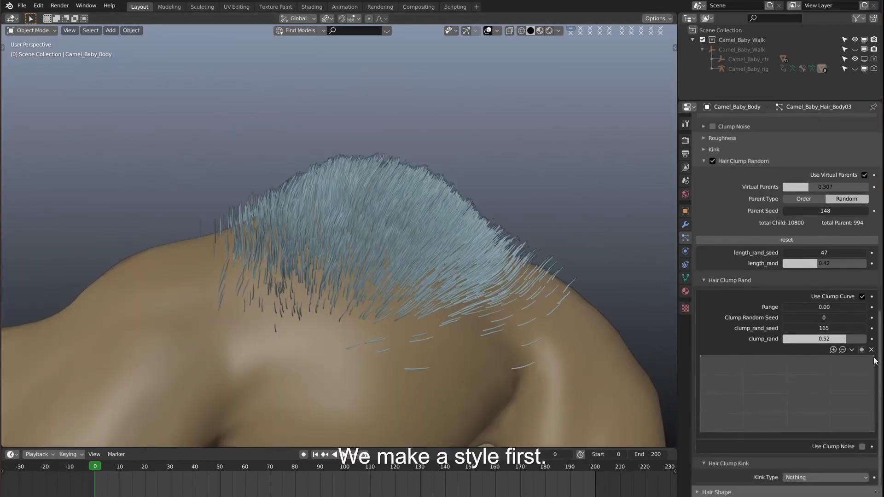
{"action": "left_click_drag", "start_coordinate": [873, 357], "coordinate": [874, 442]}
{"action": "scroll", "coordinate": [359, 247], "scroll_direction": "up", "scroll_amount": 1}
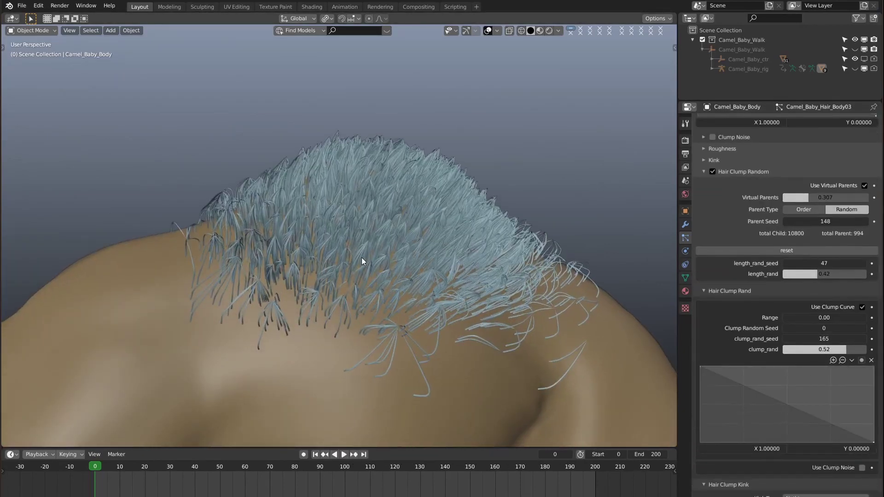
{"action": "left_click_drag", "start_coordinate": [774, 399], "coordinate": [751, 417]}
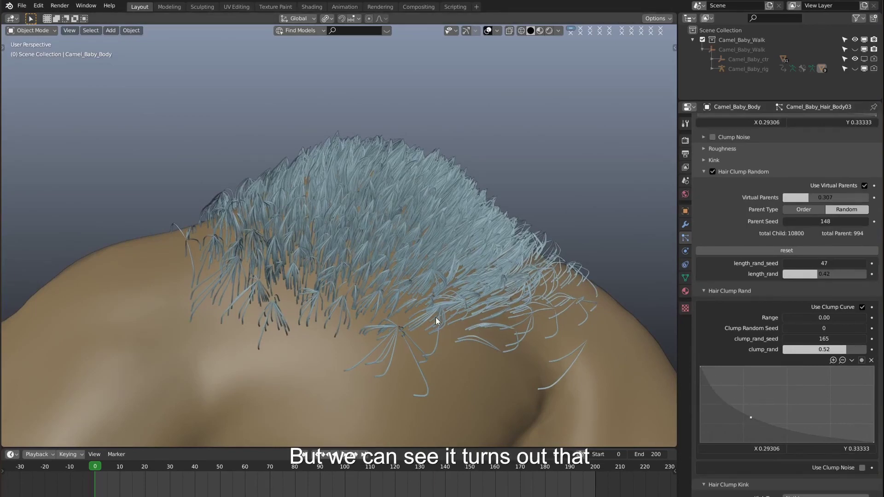
{"action": "middle_click_drag", "start_coordinate": [345, 269], "coordinate": [425, 325]}
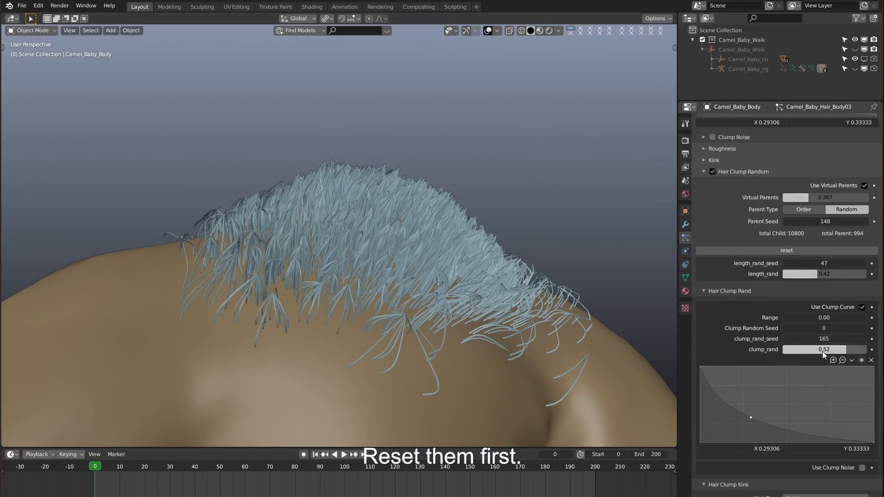
Reset clump_rand to -1.00 and clump_rand_seed to 0, and add clump curve points at about (0.53, 0.27) and (0.74, 0.08)
{"action": "left_click_drag", "start_coordinate": [824, 349], "coordinate": [782, 340]}
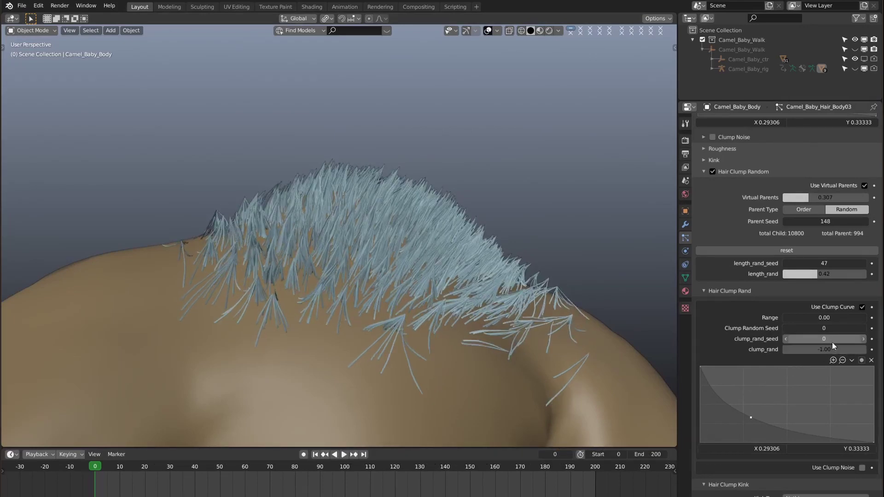
{"action": "middle_click_drag", "start_coordinate": [276, 295], "coordinate": [300, 336]}
{"action": "left_click_drag", "start_coordinate": [792, 430], "coordinate": [827, 436]}
{"action": "middle_click_drag", "start_coordinate": [397, 307], "coordinate": [388, 274]}
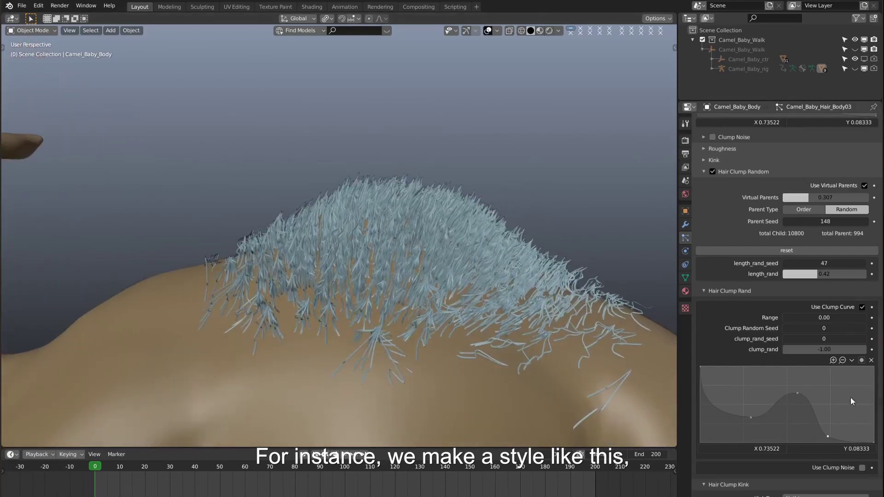
{"action": "left_click_drag", "start_coordinate": [797, 392], "coordinate": [792, 421]}
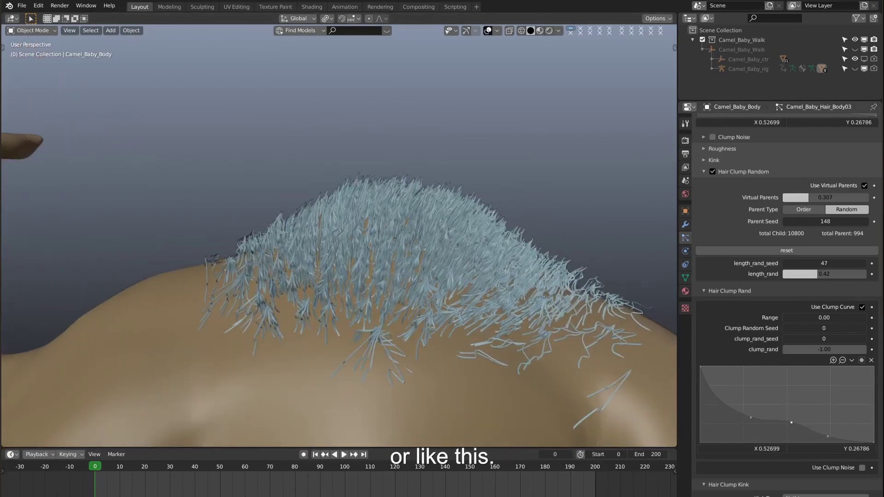
{"action": "middle_click_drag", "start_coordinate": [518, 319], "coordinate": [404, 289]}
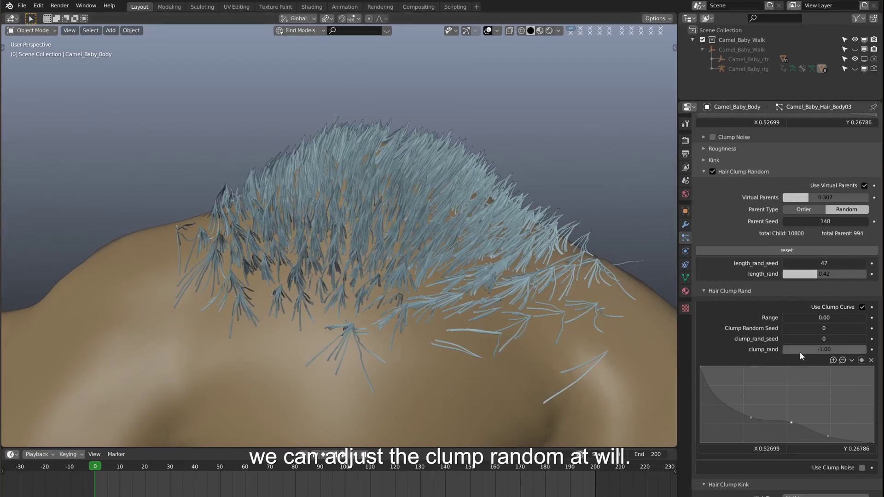
Set clump_rand to -0.95 with clump_rand_seed 62, and the clump curve's Range to 0.40 with Clump Random Seed 157
{"action": "mouse_move", "coordinate": [784, 349]}
{"action": "left_mouse_down"}
{"action": "mouse_move", "coordinate": [830, 350]}
{"action": "mouse_move", "coordinate": [805, 339]}
{"action": "mouse_move", "coordinate": [856, 339]}
{"action": "mouse_move", "coordinate": [815, 350]}
{"action": "mouse_move", "coordinate": [854, 349]}
{"action": "mouse_move", "coordinate": [811, 338]}
{"action": "mouse_move", "coordinate": [835, 339]}
{"action": "mouse_move", "coordinate": [785, 339]}
{"action": "left_mouse_up"}
{"action": "left_click_drag", "start_coordinate": [854, 350], "coordinate": [772, 349]}
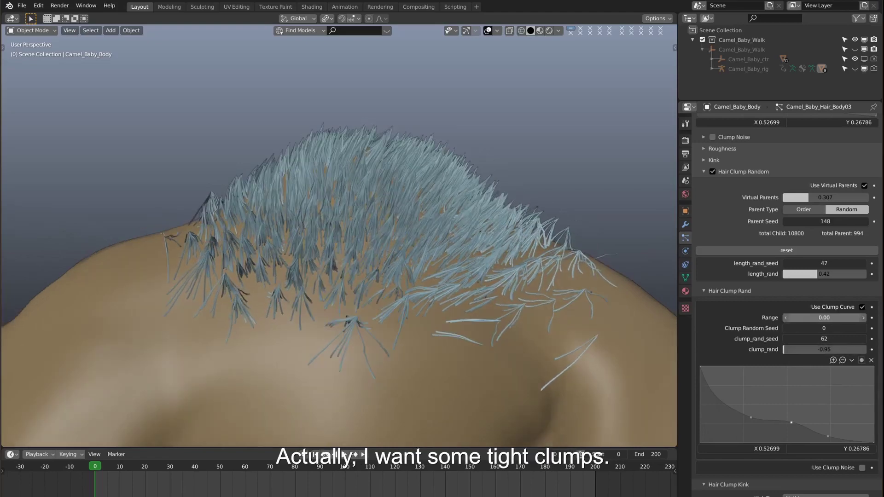
{"action": "left_click_drag", "start_coordinate": [824, 318], "coordinate": [869, 329]}
{"action": "scroll", "coordinate": [387, 264], "scroll_direction": "down", "scroll_amount": 3}
{"action": "middle_click_drag", "start_coordinate": [385, 270], "coordinate": [397, 316]}
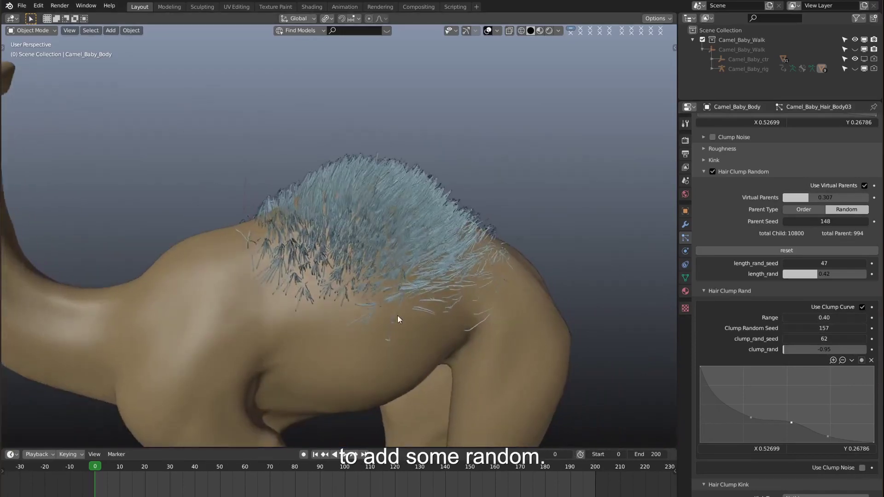
{"action": "scroll", "coordinate": [397, 316], "scroll_direction": "up", "scroll_amount": 3}
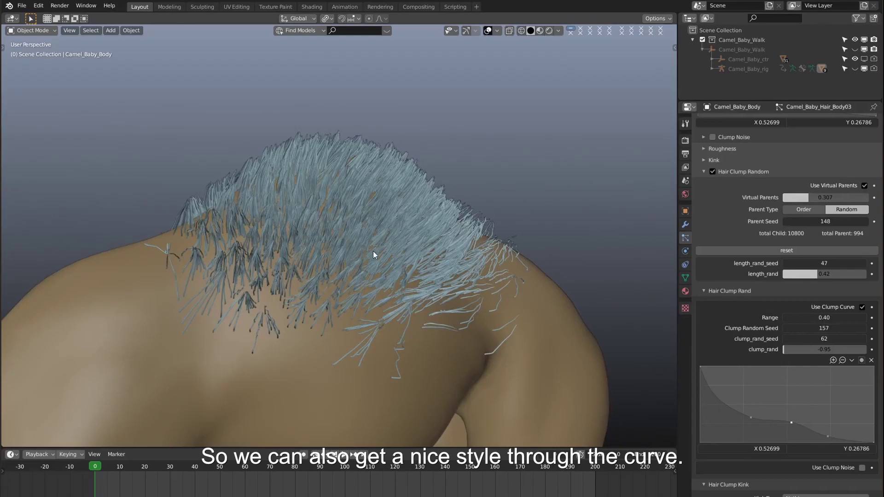
{"action": "middle_click_drag", "start_coordinate": [380, 260], "coordinate": [344, 262]}
{"action": "scroll", "coordinate": [361, 225], "scroll_direction": "up", "scroll_amount": 2}
{"action": "scroll", "coordinate": [344, 262], "scroll_direction": "down", "scroll_amount": 3}
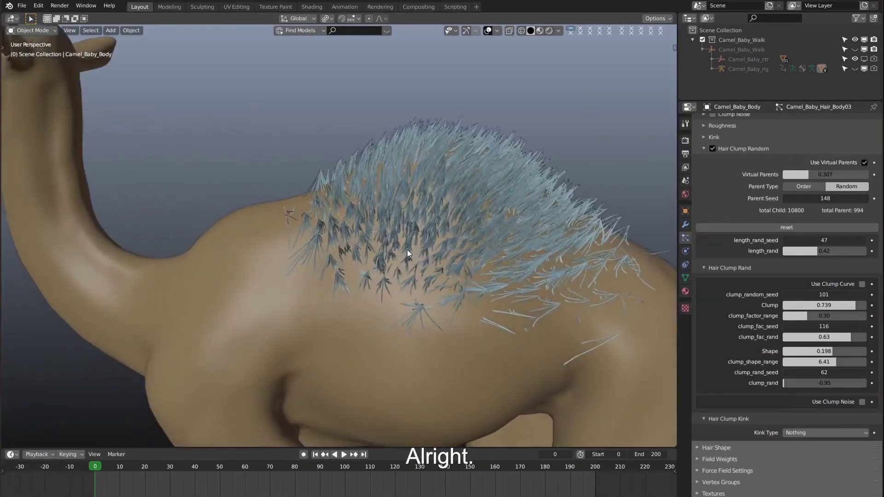
Set the Kink Type in Hair Clump Kink to Curl
{"action": "scroll", "coordinate": [382, 244], "scroll_direction": "down", "scroll_amount": 2}
{"action": "scroll", "coordinate": [414, 237], "scroll_direction": "up", "scroll_amount": 4}
{"action": "middle_click_drag", "start_coordinate": [487, 239], "coordinate": [430, 266]}
{"action": "mouse_move", "coordinate": [438, 257]}
{"action": "middle_mouse_down"}
{"action": "mouse_move", "coordinate": [388, 241]}
{"action": "mouse_move", "coordinate": [432, 242]}
{"action": "middle_mouse_up"}
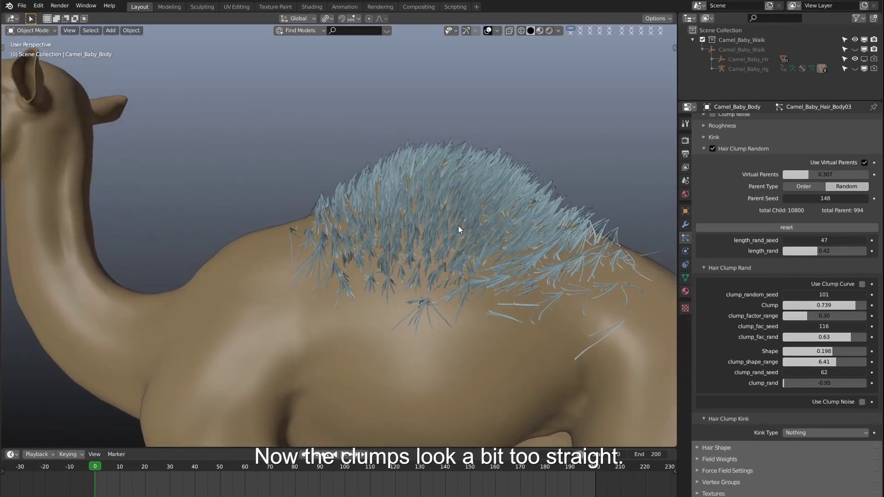
{"action": "middle_click_drag", "start_coordinate": [401, 261], "coordinate": [433, 263]}
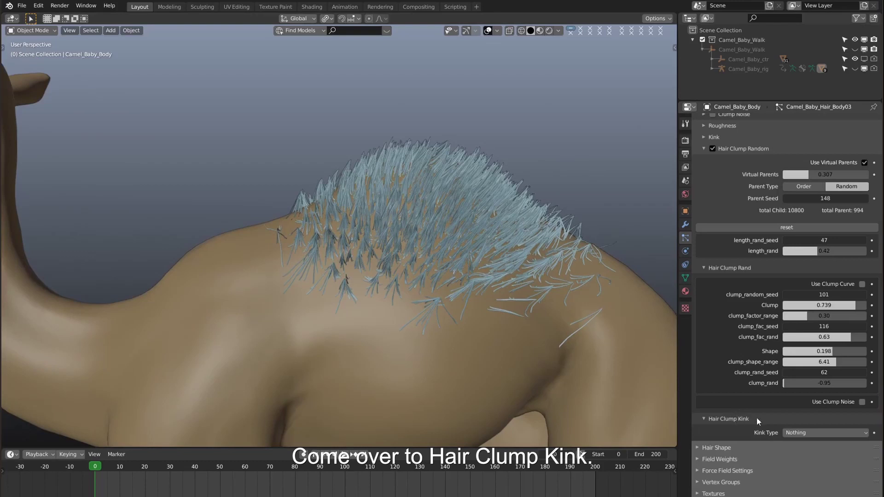
{"action": "left_click", "coordinate": [819, 433]}
{"action": "scroll", "coordinate": [816, 454], "scroll_direction": "down", "scroll_amount": 2}
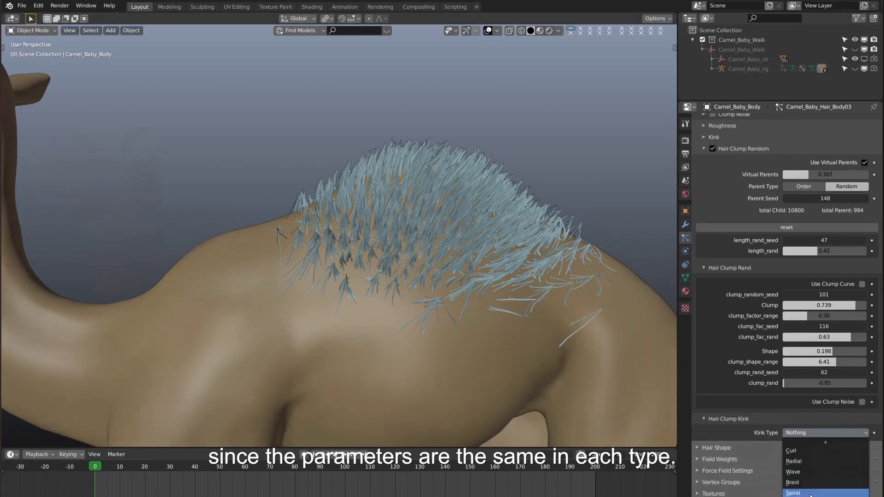
{"action": "left_click", "coordinate": [810, 462]}
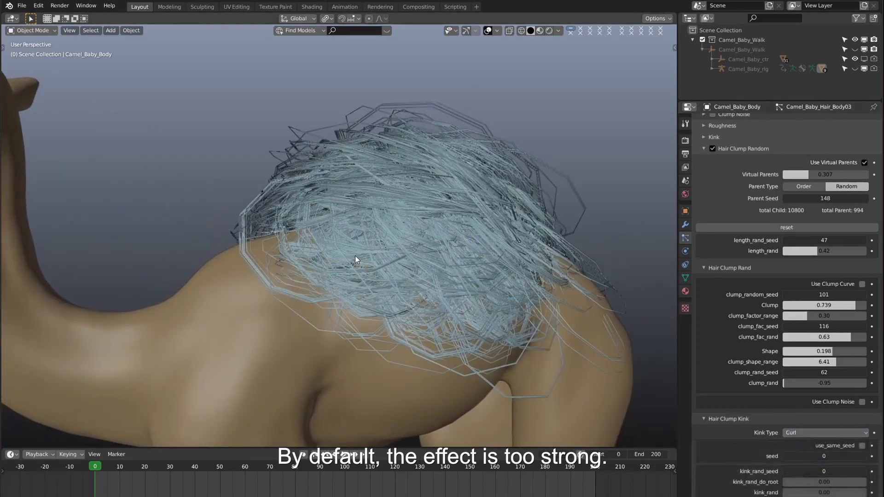
Set the curl kink's Amplitude to 0.02 m and check the curls on the hump
{"action": "scroll", "coordinate": [780, 377], "scroll_direction": "down", "scroll_amount": 6}
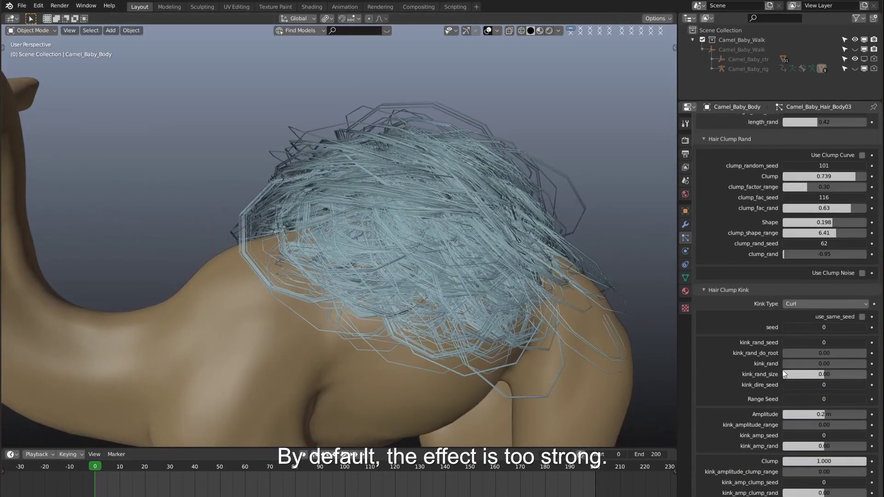
{"action": "middle_click_drag", "start_coordinate": [397, 230], "coordinate": [374, 255]}
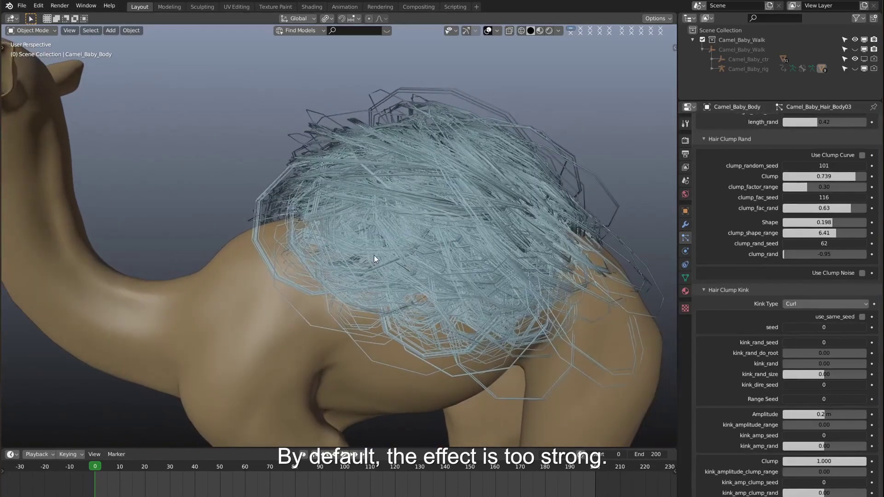
{"action": "left_click", "coordinate": [835, 413]}
{"action": "type", "text": "0.02"}
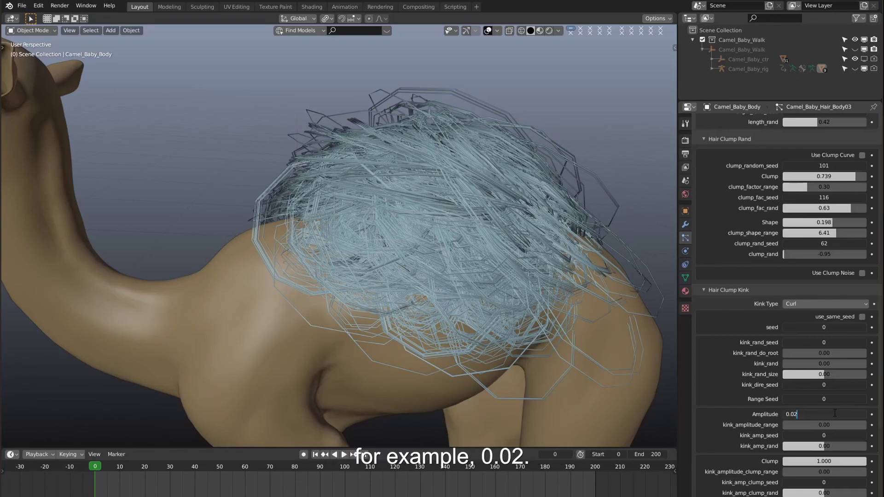
{"action": "key", "text": "Return"}
{"action": "scroll", "coordinate": [459, 244], "scroll_direction": "up", "scroll_amount": 2}
{"action": "scroll", "coordinate": [325, 261], "scroll_direction": "down", "scroll_amount": 3}
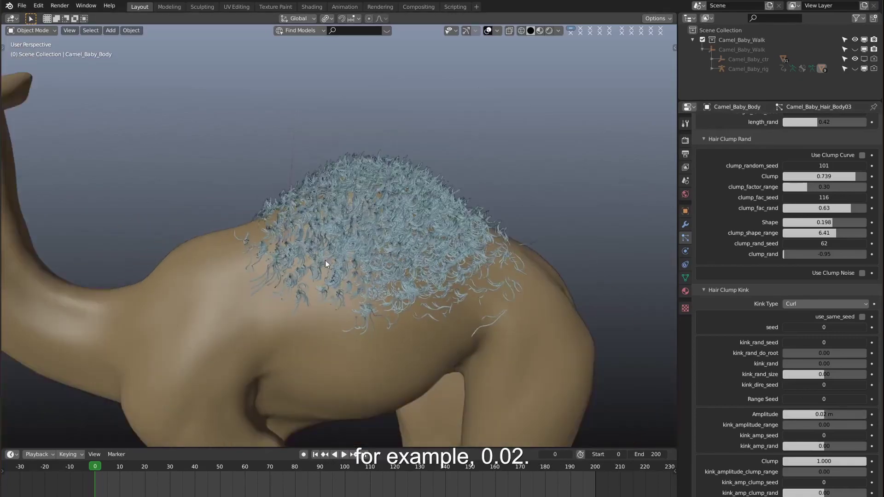
{"action": "scroll", "coordinate": [325, 261], "scroll_direction": "up", "scroll_amount": 2}
{"action": "middle_click_drag", "start_coordinate": [356, 237], "coordinate": [345, 285]}
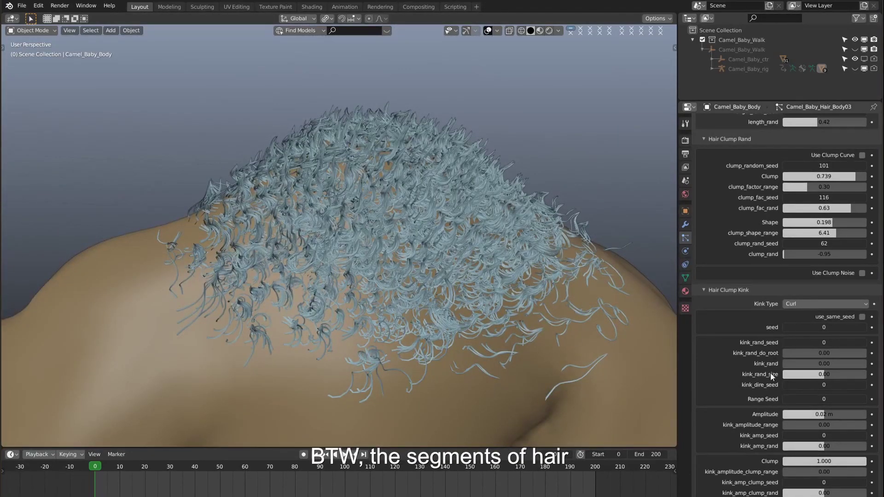
Raise the hair's viewport Strand Steps to 5 to smooth the curled strands
{"action": "scroll", "coordinate": [770, 372], "scroll_direction": "up", "scroll_amount": 15}
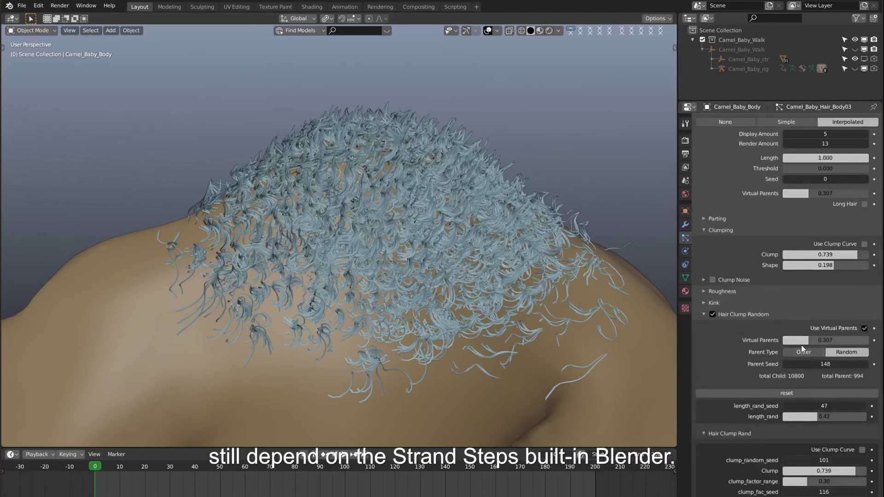
{"action": "scroll", "coordinate": [801, 345], "scroll_direction": "up", "scroll_amount": 8}
{"action": "left_click", "coordinate": [736, 244]}
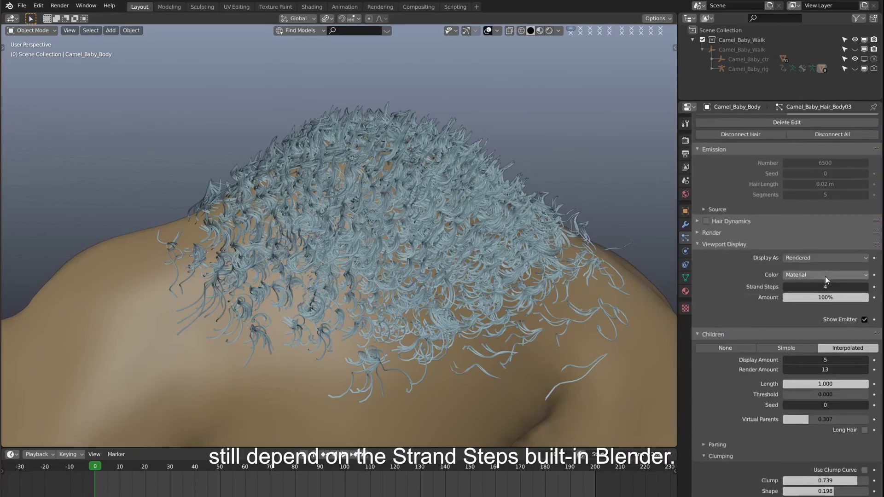
{"action": "left_click", "coordinate": [866, 287]}
{"action": "scroll", "coordinate": [816, 317], "scroll_direction": "down", "scroll_amount": 6}
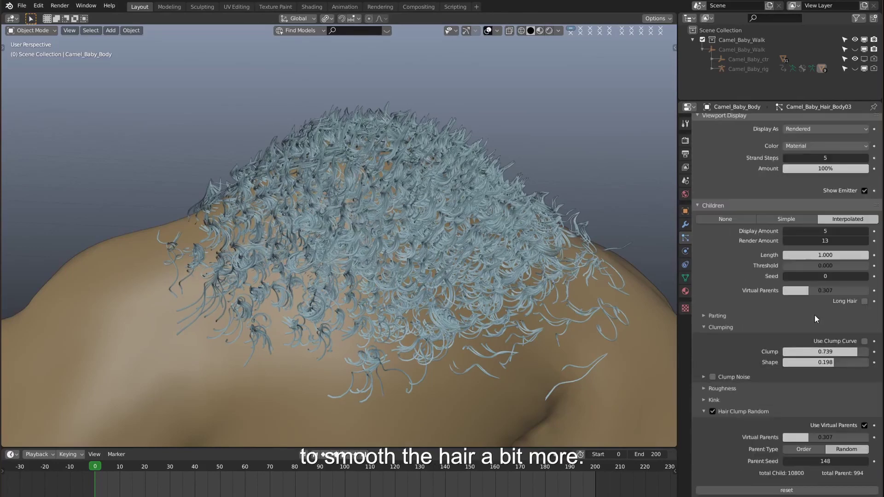
{"action": "scroll", "coordinate": [814, 315], "scroll_direction": "down", "scroll_amount": 15}
Reduce the curl kink's Amplitude to 0.01 and further to 0.005 m
{"action": "middle_click_drag", "start_coordinate": [367, 354], "coordinate": [352, 274]}
{"action": "scroll", "coordinate": [352, 273], "scroll_direction": "up", "scroll_amount": 2}
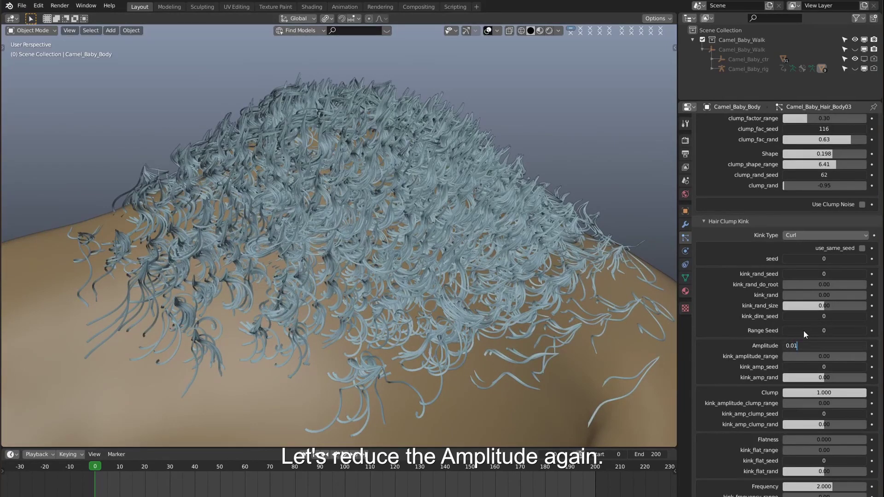
{"action": "key", "text": "Return"}
{"action": "left_click", "coordinate": [805, 346]}
{"action": "type", "text": "05"}
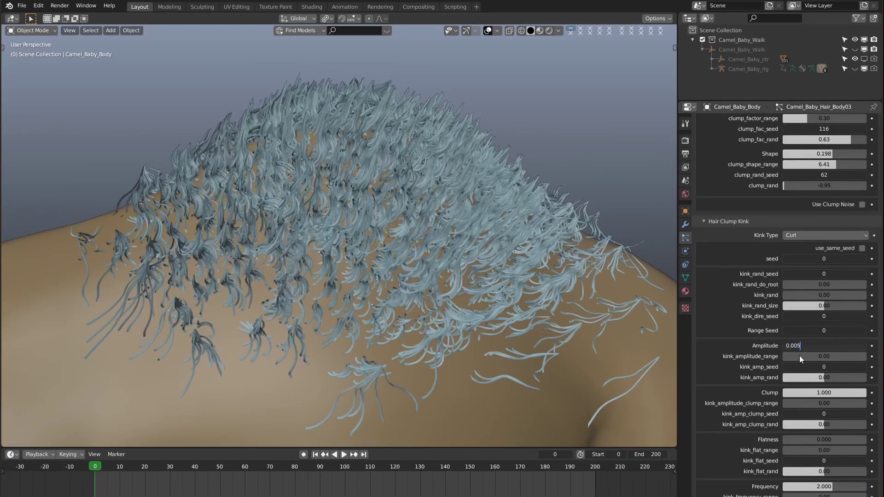
{"action": "key", "text": "Return"}
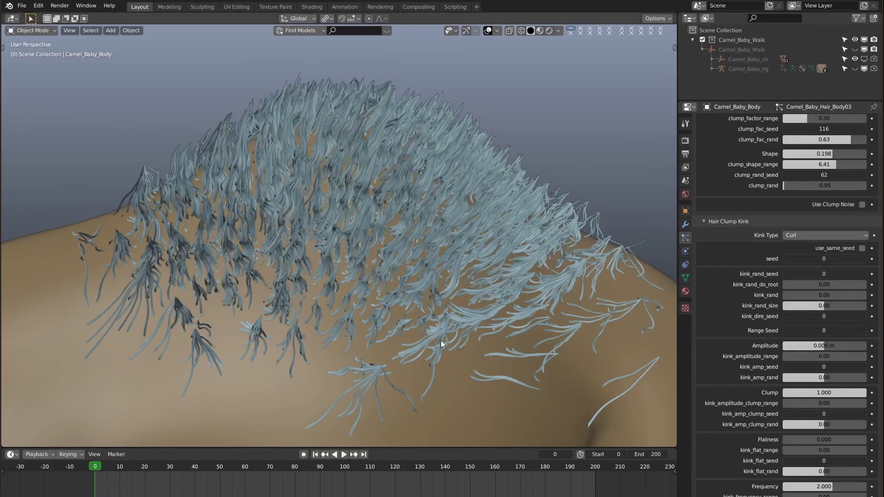
{"action": "scroll", "coordinate": [340, 289], "scroll_direction": "down", "scroll_amount": 8}
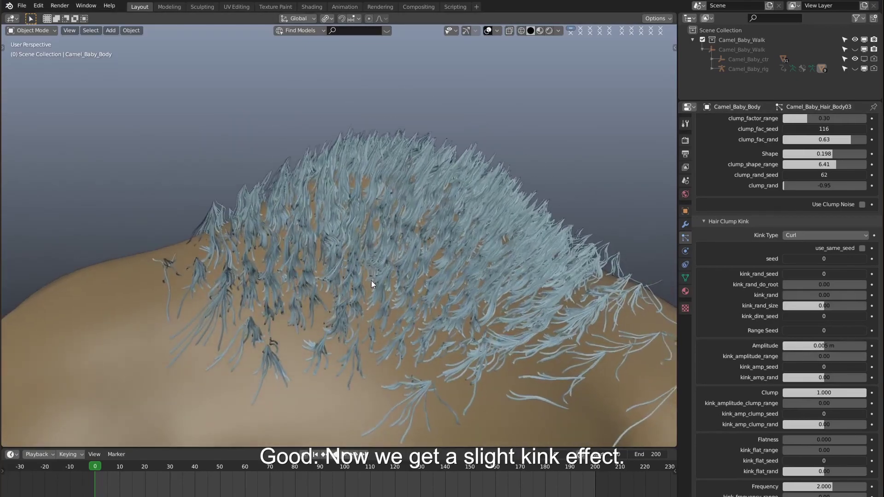
Examine the curl kink on the hump hair from several angles and distances
{"action": "scroll", "coordinate": [347, 253], "scroll_direction": "up", "scroll_amount": 10}
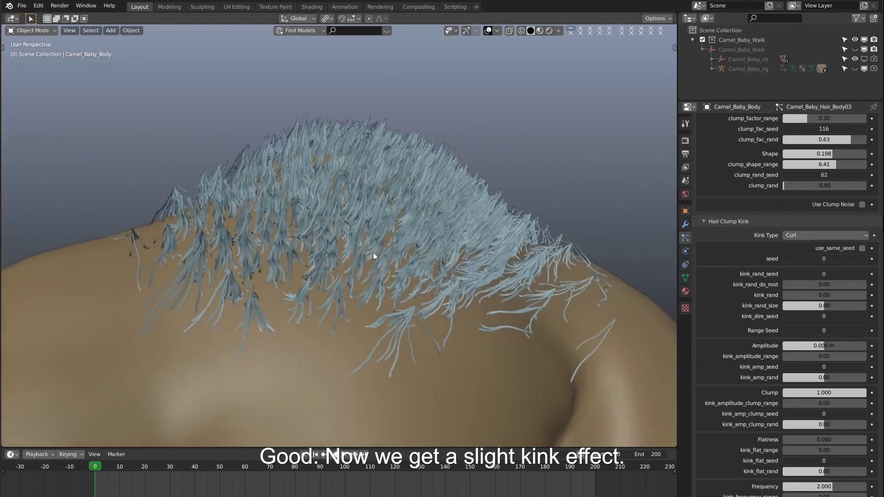
{"action": "scroll", "coordinate": [368, 247], "scroll_direction": "down", "scroll_amount": 5}
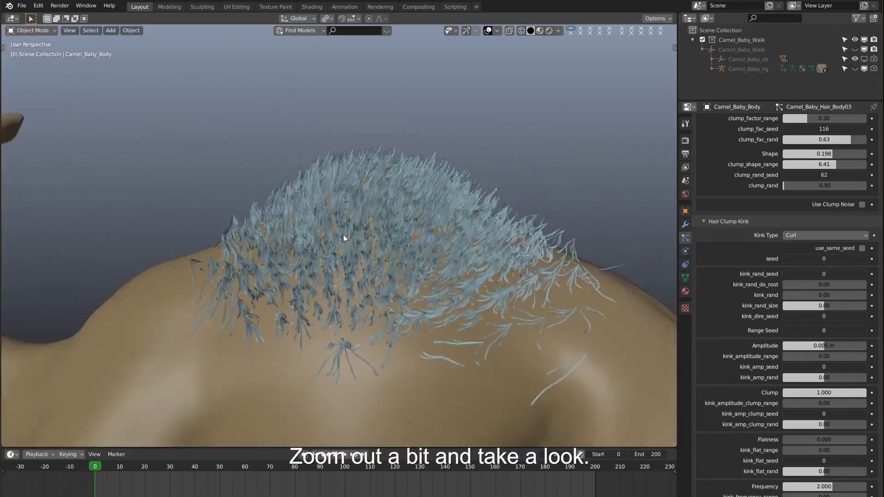
{"action": "scroll", "coordinate": [343, 234], "scroll_direction": "down", "scroll_amount": 1}
{"action": "middle_click_drag", "start_coordinate": [379, 238], "coordinate": [394, 227]}
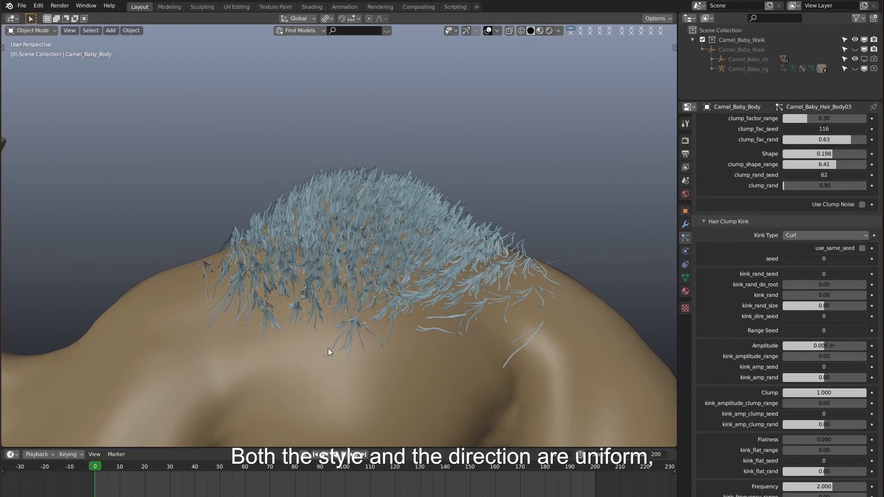
{"action": "scroll", "coordinate": [382, 303], "scroll_direction": "up", "scroll_amount": 3}
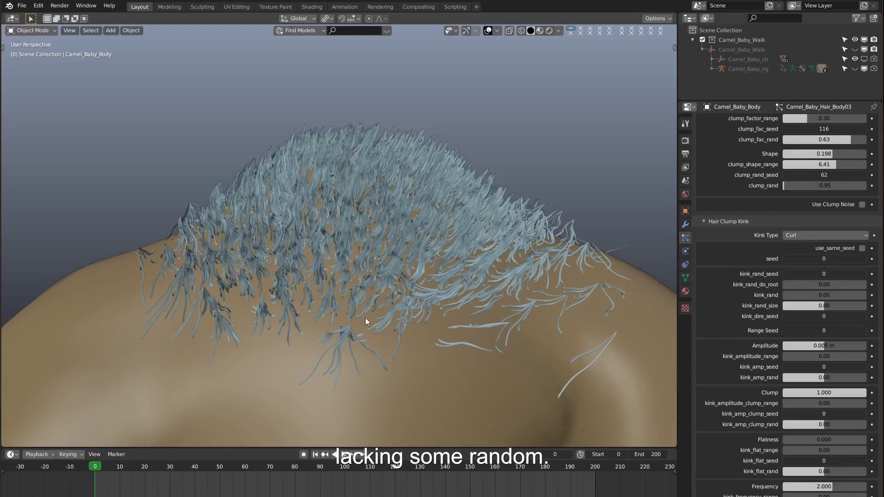
{"action": "middle_click_drag", "start_coordinate": [365, 321], "coordinate": [382, 331]}
{"action": "middle_click_drag", "start_coordinate": [335, 270], "coordinate": [366, 252]}
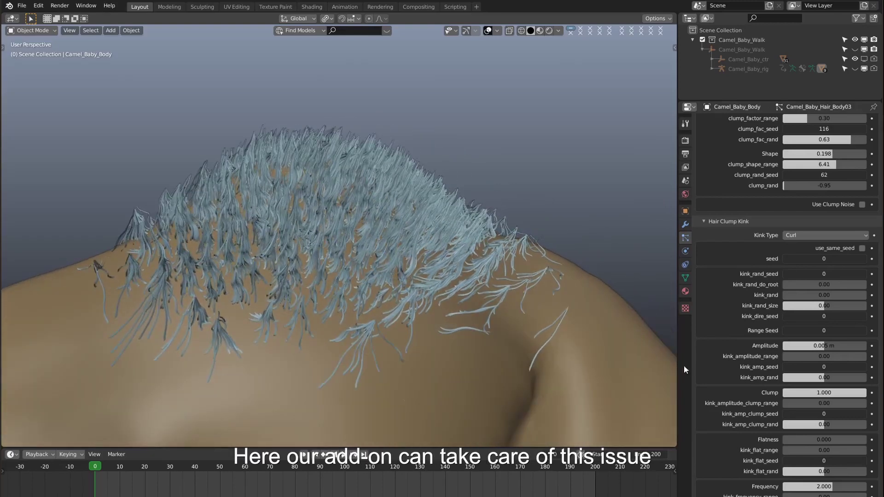
{"action": "middle_click_drag", "start_coordinate": [347, 291], "coordinate": [347, 260]}
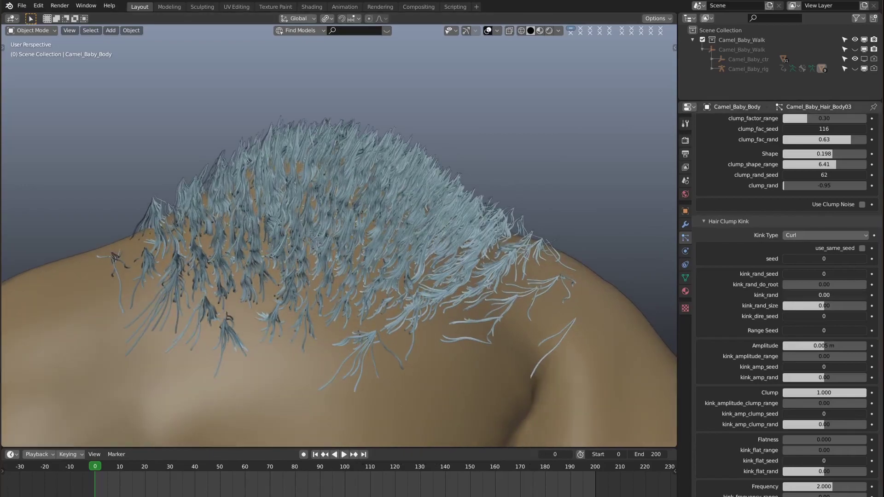
Try kink_rand values of 0.72 and 0.1 and inspect the effect on the hump hair
{"action": "left_click_drag", "start_coordinate": [815, 296], "coordinate": [833, 295]}
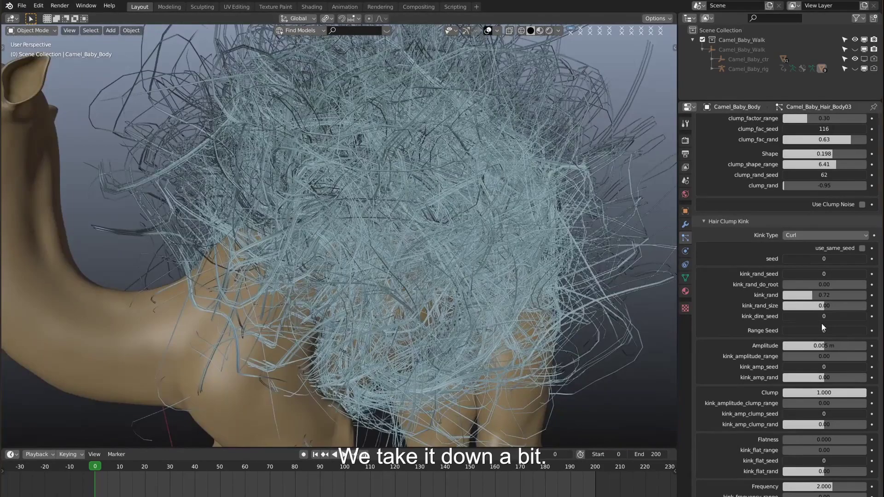
{"action": "type", "text": "0"}
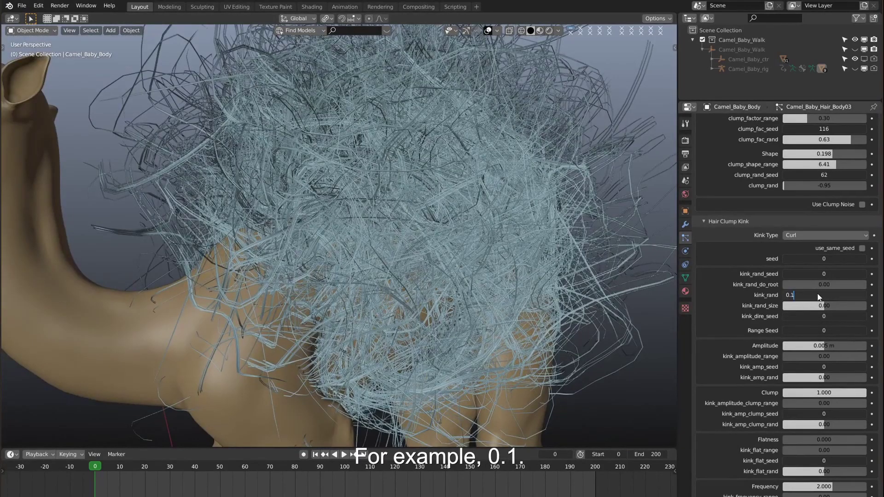
{"action": "key", "text": "Return"}
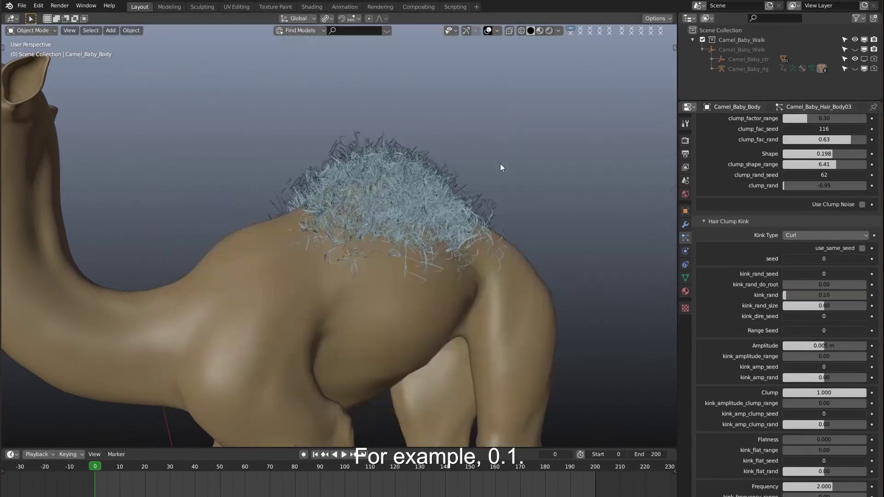
{"action": "middle_click_drag", "start_coordinate": [502, 166], "coordinate": [309, 199]}
{"action": "middle_click_drag", "start_coordinate": [375, 251], "coordinate": [314, 292]}
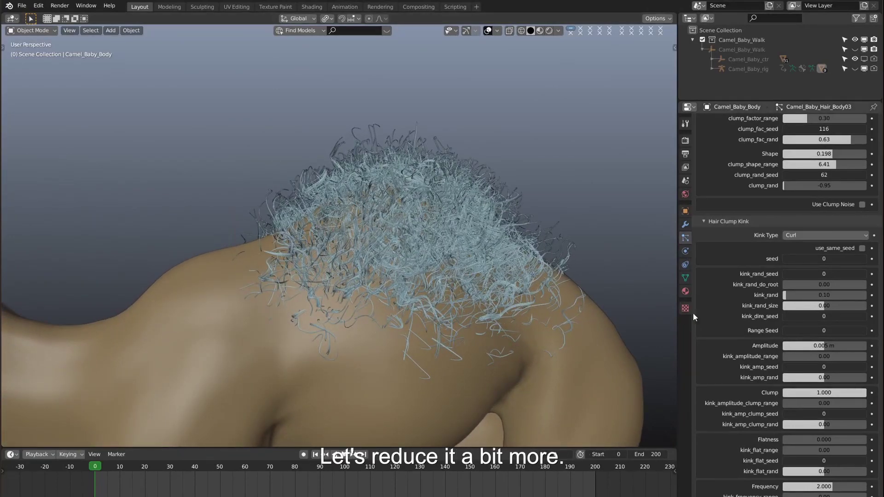
Reduce kink_rand to 0.02 and further to 0.01
{"action": "left_click", "coordinate": [813, 294]}
{"action": "type", "text": "0.0"}
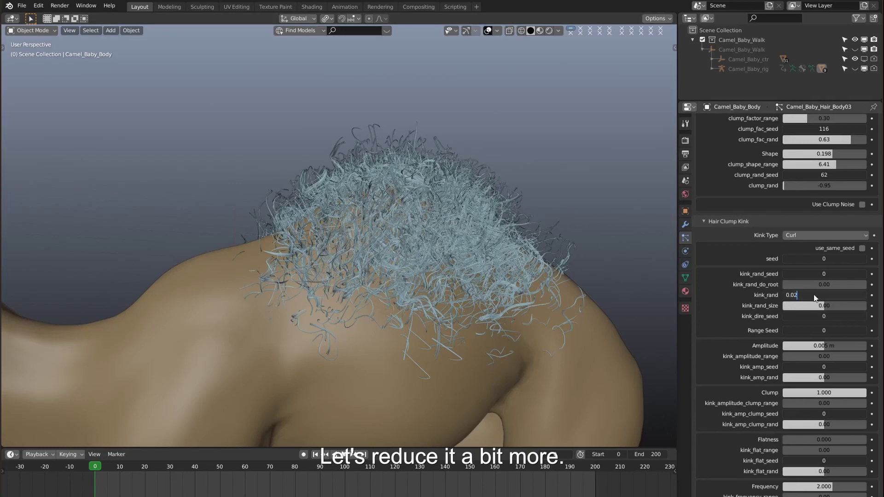
{"action": "type", "text": "2"}
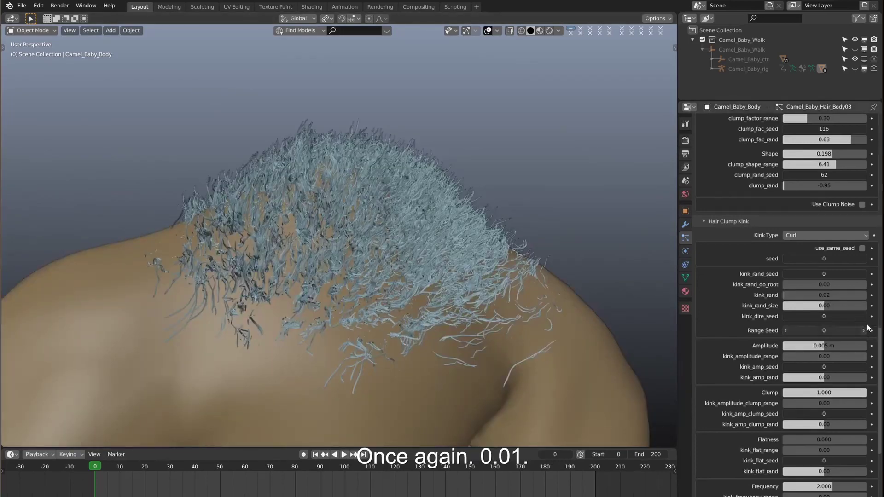
{"action": "left_click", "coordinate": [843, 294]}
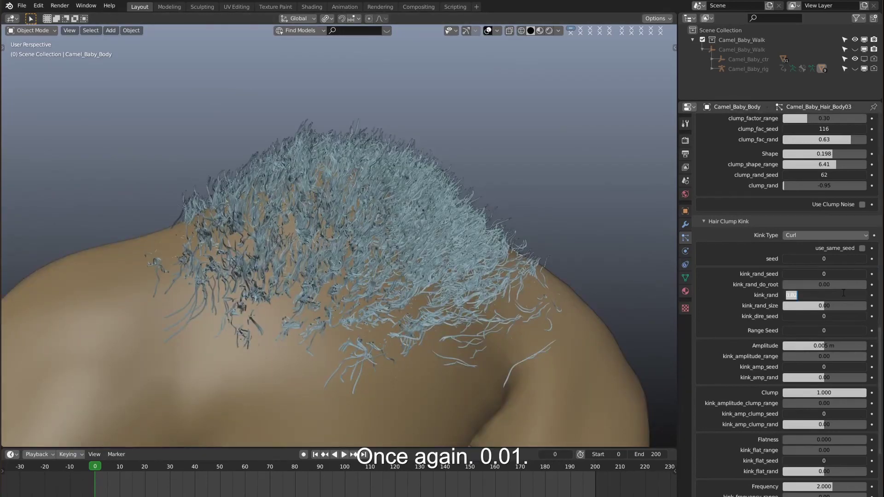
{"action": "type", "text": "0.01"}
{"action": "key", "text": "Return"}
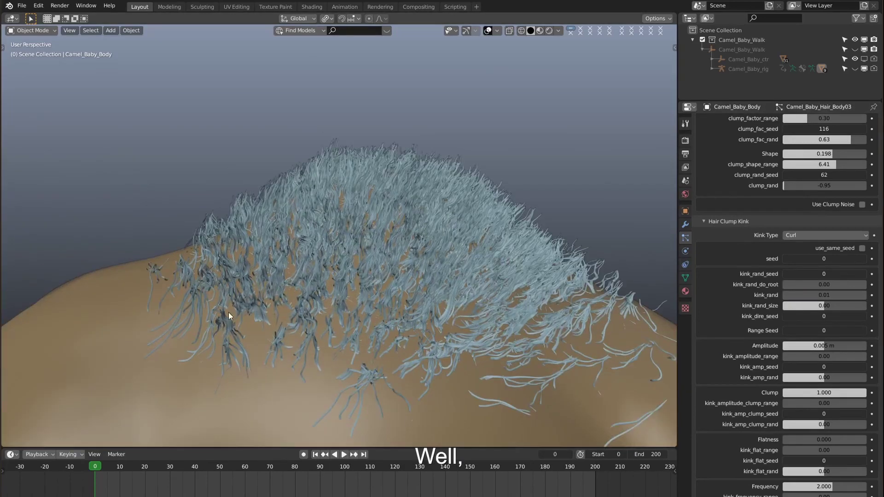
Set kink_rand_do_root to 0.48 to extend the kink randomness toward the hair roots
{"action": "middle_click_drag", "start_coordinate": [194, 348], "coordinate": [306, 289]}
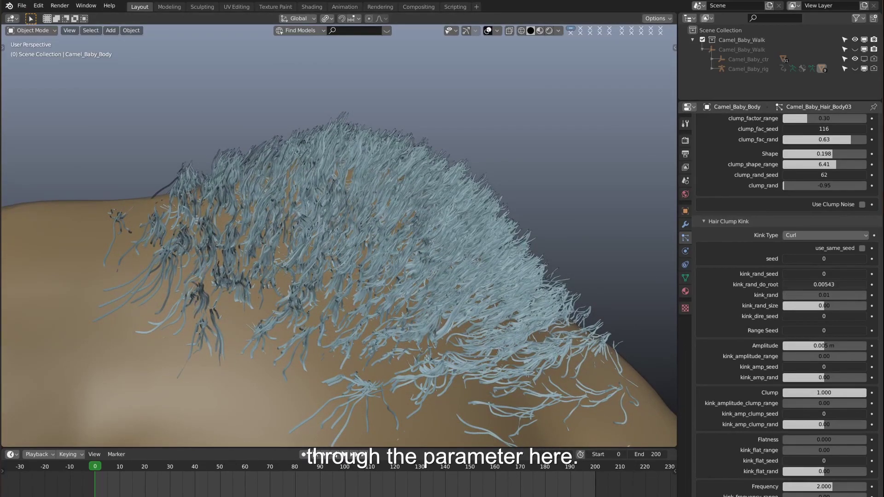
{"action": "left_click_drag", "start_coordinate": [785, 284], "coordinate": [823, 285]}
{"action": "mouse_move", "coordinate": [368, 221]}
{"action": "middle_mouse_down"}
{"action": "mouse_move", "coordinate": [433, 212]}
{"action": "mouse_move", "coordinate": [305, 228]}
{"action": "mouse_move", "coordinate": [421, 235]}
{"action": "mouse_move", "coordinate": [399, 215]}
{"action": "mouse_move", "coordinate": [347, 256]}
{"action": "mouse_move", "coordinate": [356, 201]}
{"action": "mouse_move", "coordinate": [357, 214]}
{"action": "middle_mouse_up"}
Compare the hair with kink_rand at 0 and restored to 0.01
{"action": "left_click", "coordinate": [812, 296]}
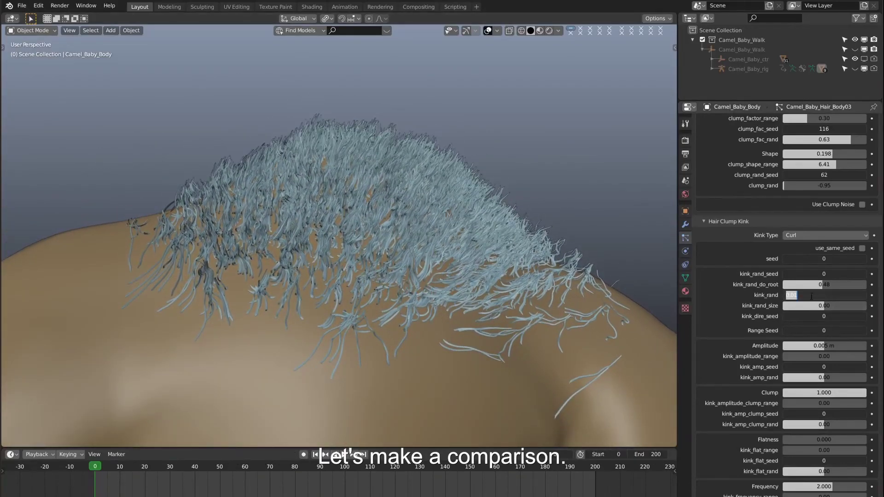
{"action": "type", "text": "0"}
{"action": "key", "text": "Return"}
{"action": "middle_click_drag", "start_coordinate": [465, 313], "coordinate": [368, 216]}
{"action": "left_click", "coordinate": [830, 297]}
{"action": "type", "text": "0.01"}
{"action": "key", "text": "Return"}
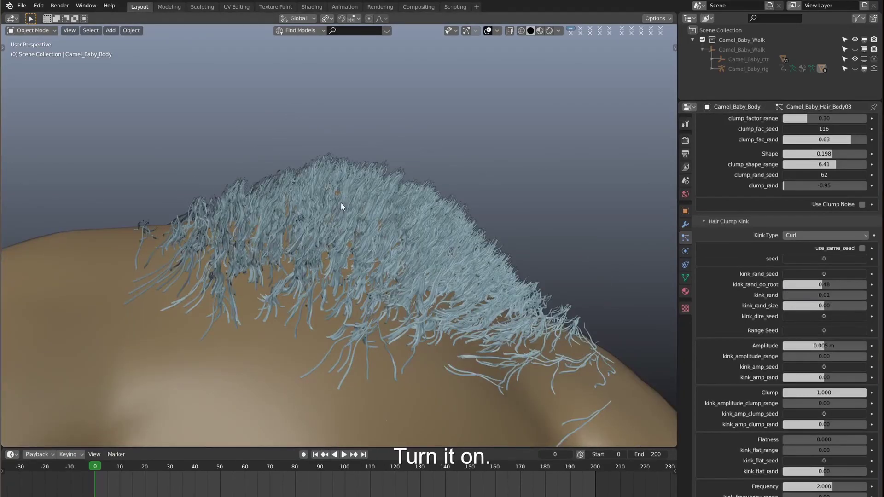
{"action": "middle_click_drag", "start_coordinate": [345, 225], "coordinate": [463, 219]}
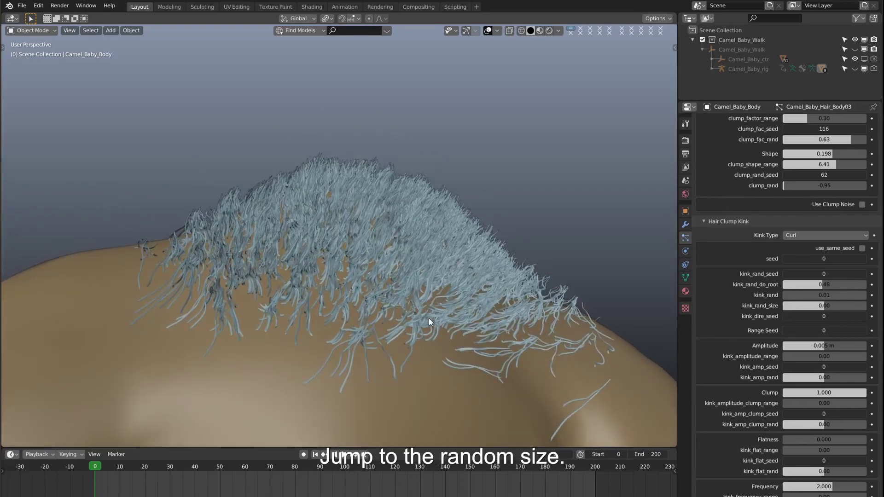
Raise kink_rand_size to 1 to try a larger random kink on the hump hair
{"action": "middle_click_drag", "start_coordinate": [429, 319], "coordinate": [368, 303]}
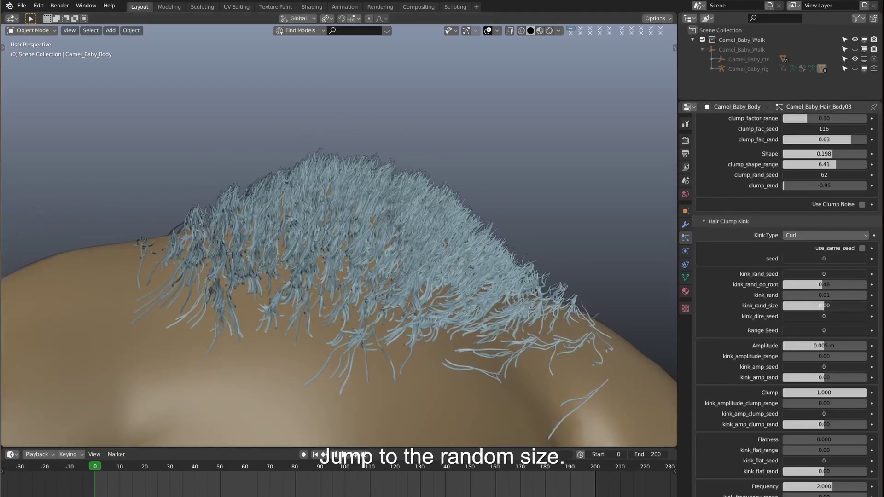
{"action": "left_click_drag", "start_coordinate": [820, 306], "coordinate": [863, 306]}
{"action": "middle_click_drag", "start_coordinate": [343, 249], "coordinate": [388, 266]}
{"action": "left_click", "coordinate": [848, 307]}
{"action": "type", "text": "1"}
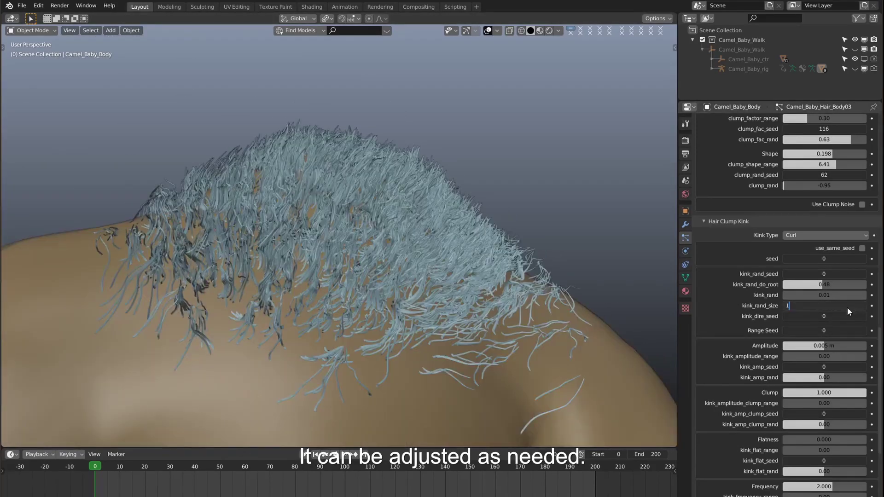
{"action": "key", "text": "Return"}
Examine the size and smoothness of the random kinks on the hump, up close and from farther away
{"action": "middle_click_drag", "start_coordinate": [432, 276], "coordinate": [353, 305]}
{"action": "scroll", "coordinate": [354, 354], "scroll_direction": "up", "scroll_amount": 2}
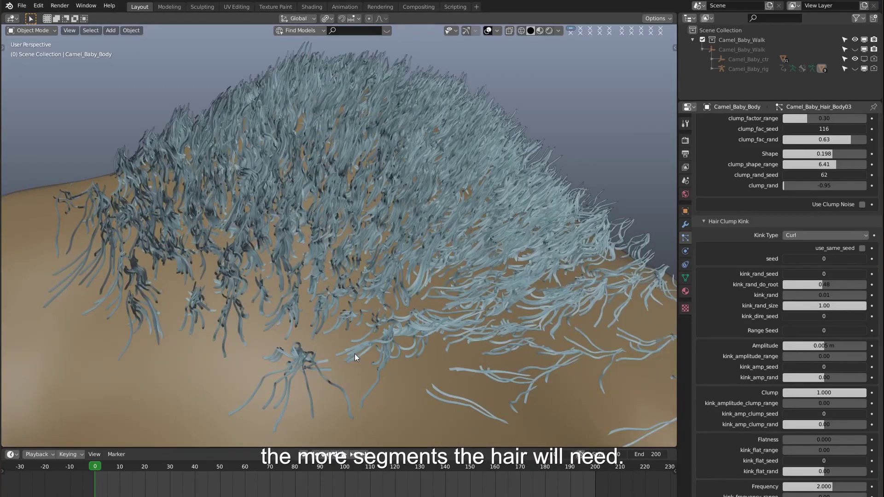
{"action": "scroll", "coordinate": [335, 307], "scroll_direction": "down", "scroll_amount": 3}
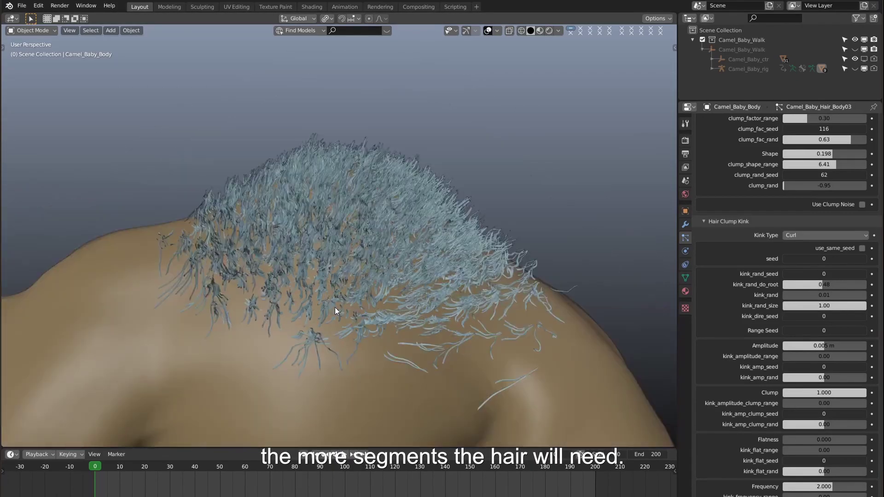
{"action": "scroll", "coordinate": [335, 306], "scroll_direction": "up", "scroll_amount": 2}
{"action": "middle_click_drag", "start_coordinate": [335, 306], "coordinate": [355, 264]}
{"action": "scroll", "coordinate": [336, 295], "scroll_direction": "down", "scroll_amount": 2}
{"action": "scroll", "coordinate": [337, 294], "scroll_direction": "up", "scroll_amount": 2}
{"action": "scroll", "coordinate": [350, 291], "scroll_direction": "up", "scroll_amount": 1}
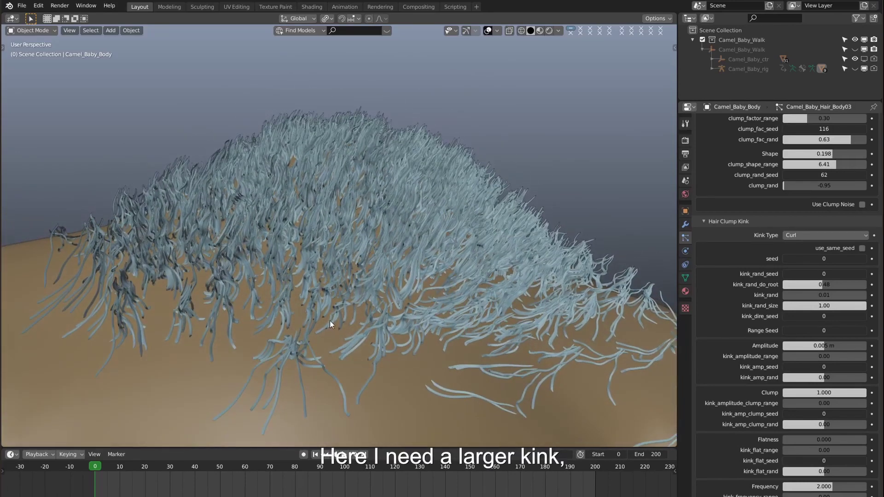
Set kink_rand_size to 0.85 and check the hump hair
{"action": "middle_click_drag", "start_coordinate": [335, 329], "coordinate": [386, 313]}
{"action": "left_click", "coordinate": [840, 305]}
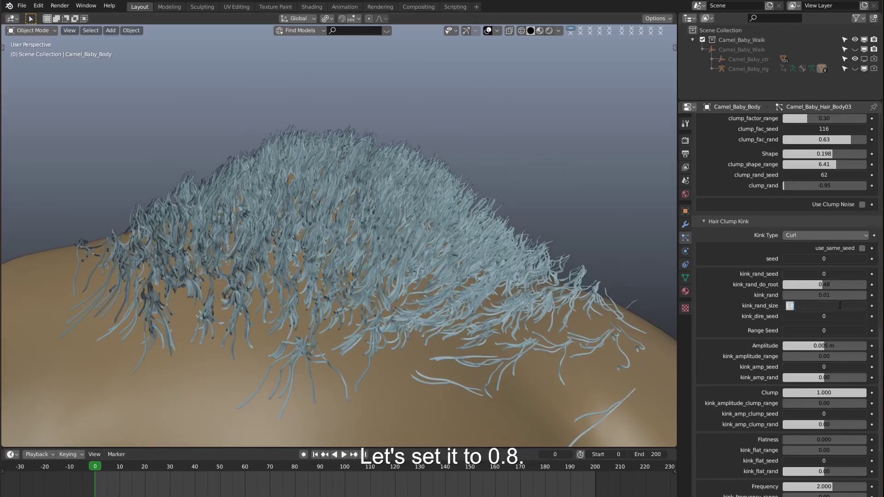
{"action": "key", "text": "Return"}
{"action": "middle_click_drag", "start_coordinate": [295, 195], "coordinate": [305, 215]}
{"action": "scroll", "coordinate": [410, 212], "scroll_direction": "down", "scroll_amount": 1}
Try a kink_rand_size of 0.1, inspect the finer kinks, and undo the change
{"action": "mouse_move", "coordinate": [411, 213]}
{"action": "middle_mouse_down"}
{"action": "mouse_move", "coordinate": [314, 256]}
{"action": "mouse_move", "coordinate": [347, 247]}
{"action": "mouse_move", "coordinate": [305, 307]}
{"action": "mouse_move", "coordinate": [493, 204]}
{"action": "mouse_move", "coordinate": [401, 238]}
{"action": "mouse_move", "coordinate": [379, 227]}
{"action": "mouse_move", "coordinate": [414, 228]}
{"action": "middle_mouse_up"}
{"action": "left_click", "coordinate": [841, 305]}
{"action": "type", "text": "0.1"}
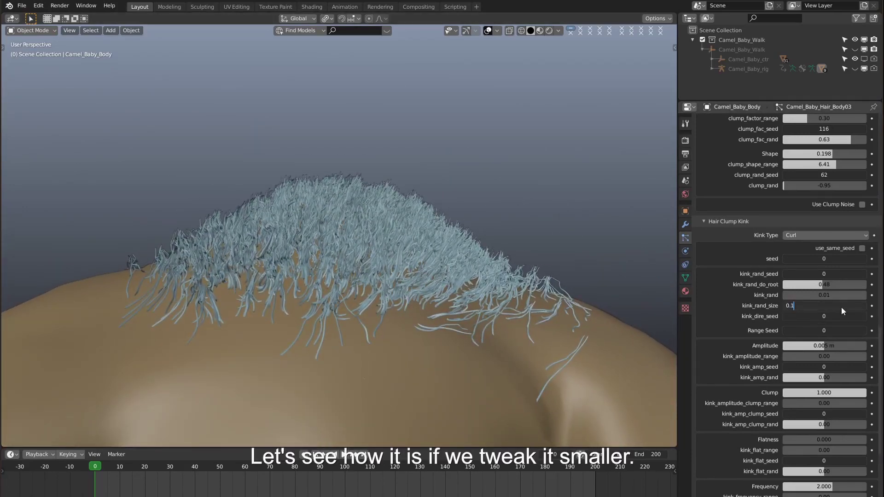
{"action": "key", "text": "Return"}
{"action": "middle_click_drag", "start_coordinate": [368, 207], "coordinate": [380, 289]}
{"action": "scroll", "coordinate": [316, 255], "scroll_direction": "up", "scroll_amount": 4}
{"action": "scroll", "coordinate": [379, 293], "scroll_direction": "down", "scroll_amount": 5}
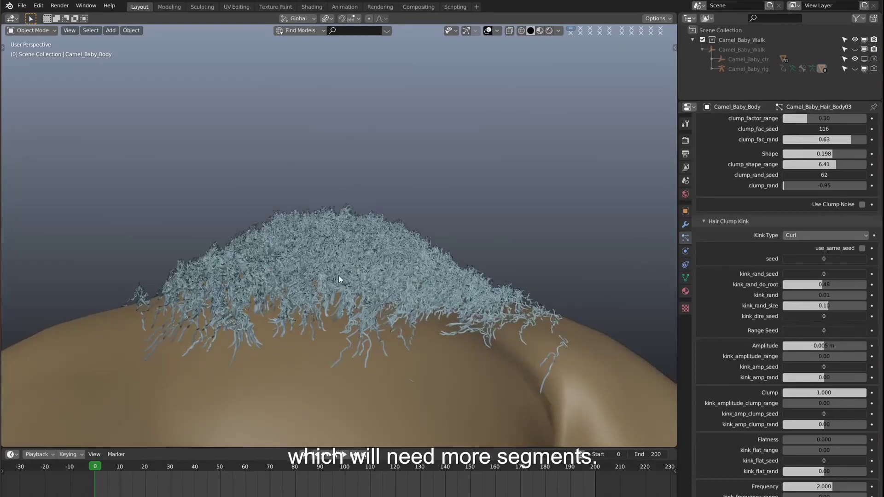
{"action": "key", "text": "ctrl+z"}
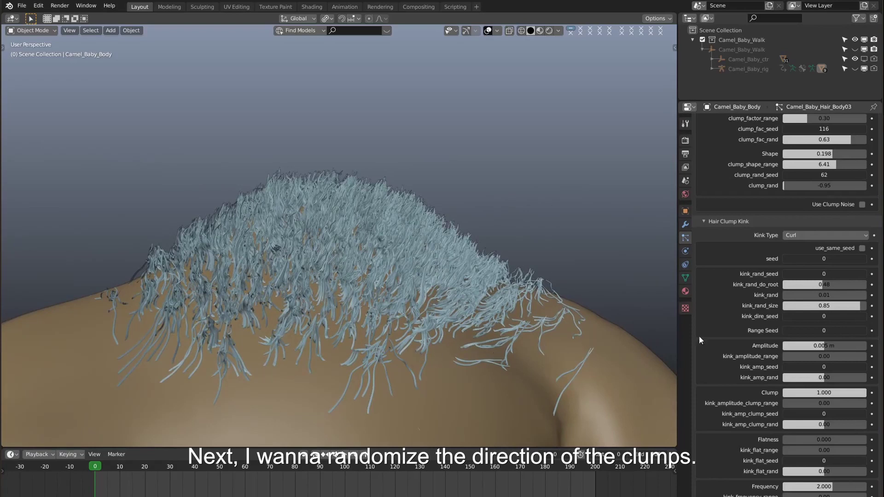
Randomize the clump kinks by setting kink_dire_seed to 203 and kink_rand_seed to 82
{"action": "left_click_drag", "start_coordinate": [824, 316], "coordinate": [861, 316]}
{"action": "middle_click_drag", "start_coordinate": [394, 278], "coordinate": [368, 299]}
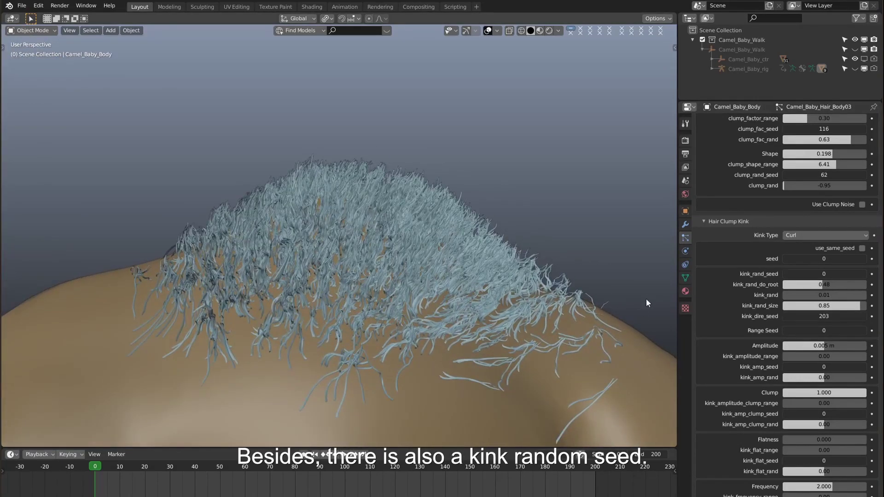
{"action": "left_click_drag", "start_coordinate": [824, 274], "coordinate": [863, 274]}
{"action": "middle_click_drag", "start_coordinate": [362, 239], "coordinate": [479, 334]}
Set the kink Flatness to 0.598 and vary it with kink_flat_range 0.55, kink_flat_rand -0.59 and kink_flat_seed 81
{"action": "scroll", "coordinate": [773, 335], "scroll_direction": "down", "scroll_amount": 6}
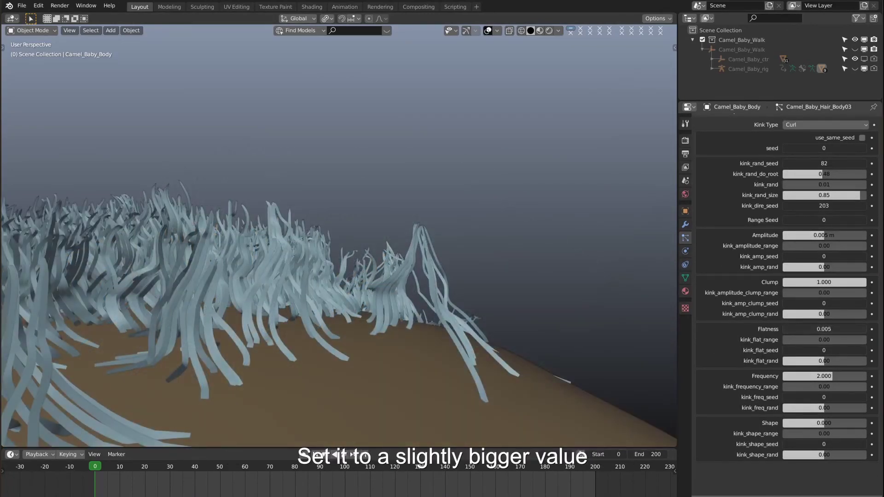
{"action": "left_click_drag", "start_coordinate": [783, 330], "coordinate": [833, 330]}
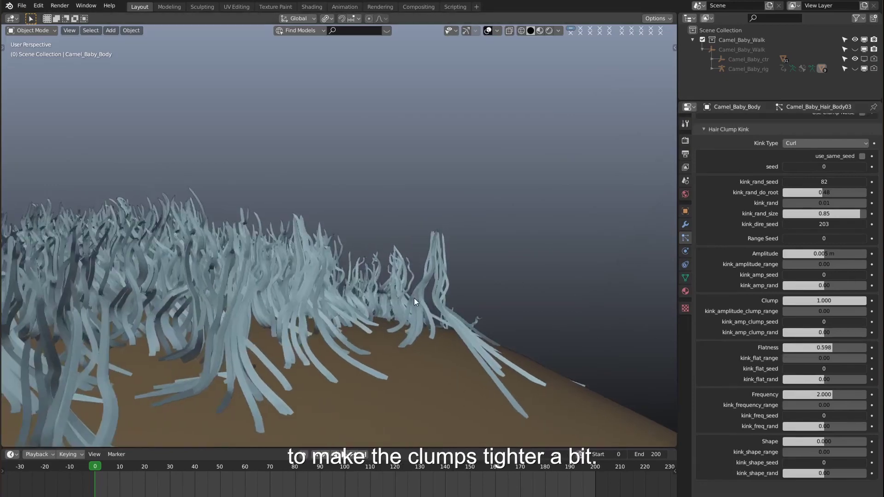
{"action": "middle_click_drag", "start_coordinate": [414, 298], "coordinate": [405, 317]}
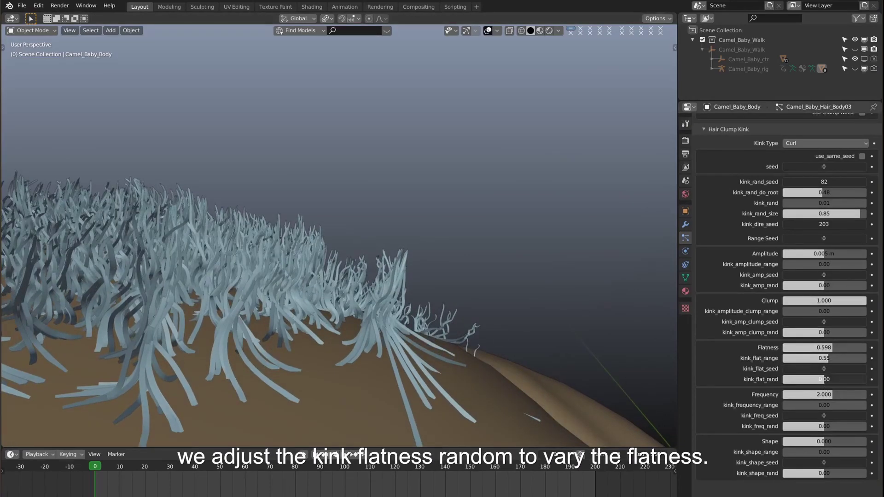
{"action": "left_click_drag", "start_coordinate": [821, 379], "coordinate": [792, 379]}
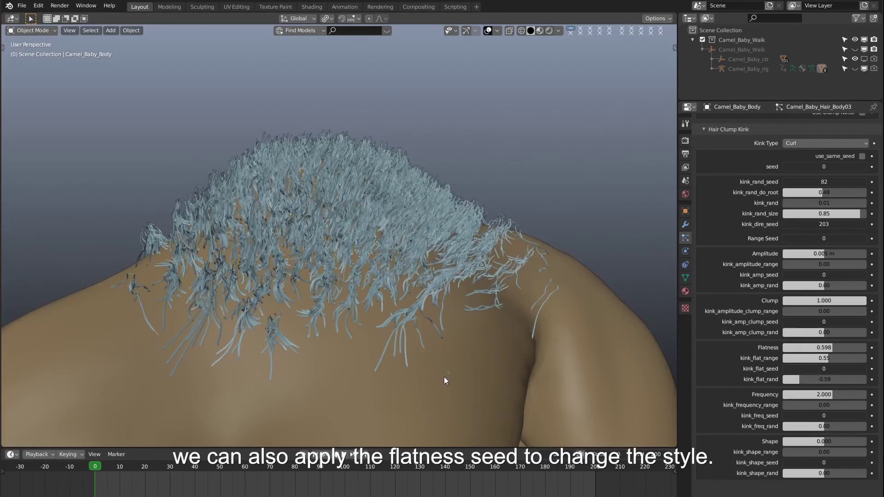
{"action": "left_click_drag", "start_coordinate": [824, 369], "coordinate": [832, 369]}
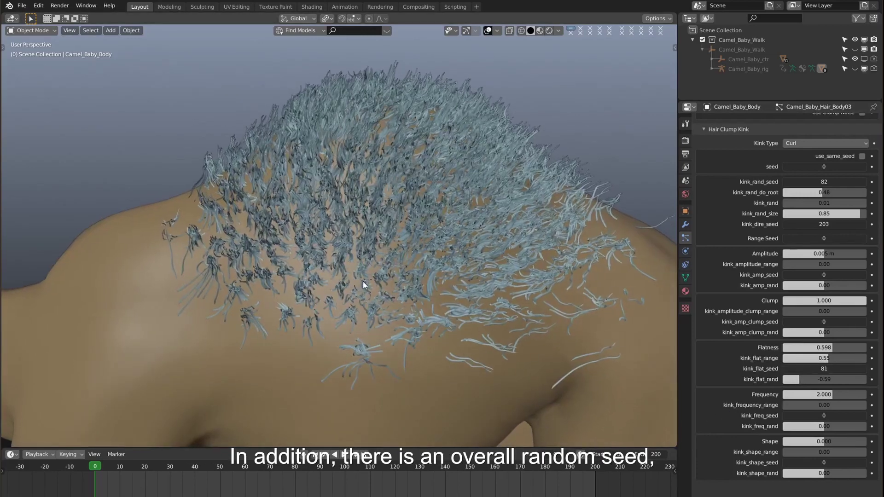
Set the overall seed in Hair Clump Kink to 51
{"action": "middle_click_drag", "start_coordinate": [362, 280], "coordinate": [408, 277]}
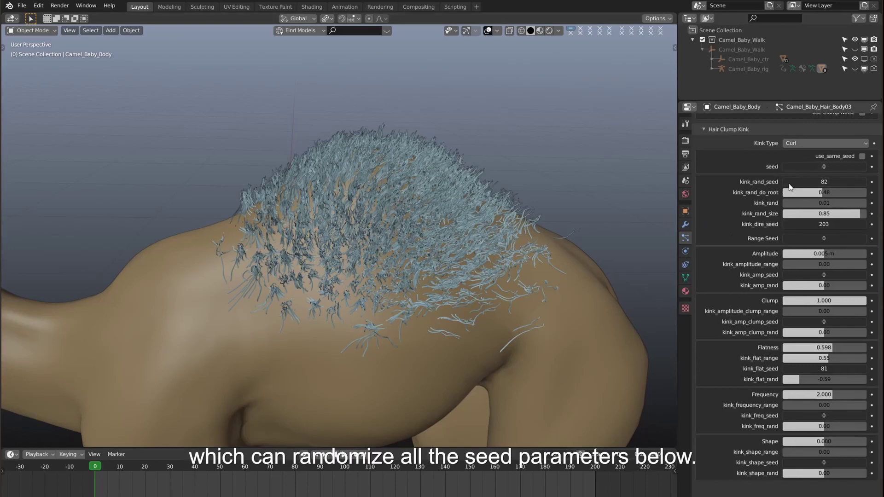
{"action": "left_click_drag", "start_coordinate": [808, 168], "coordinate": [831, 168]}
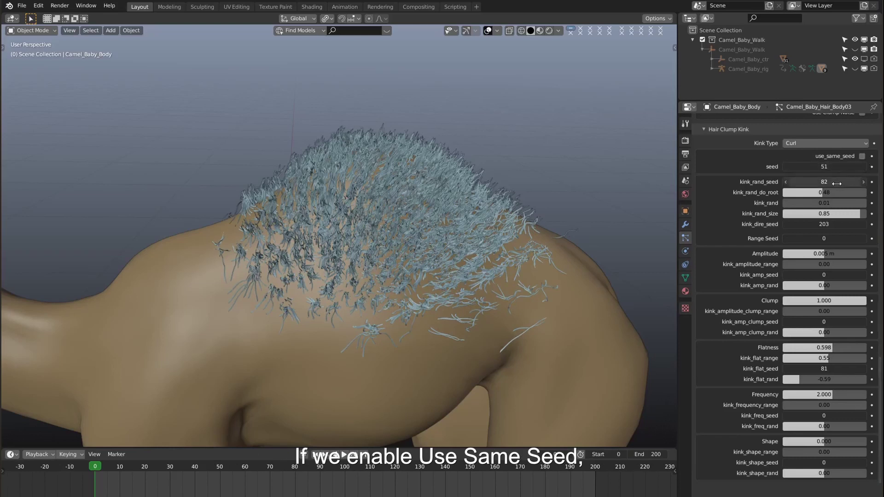
Enable use_same_seed for the clump kinks, apply a shared seed of 32, and turn it off with the overall seed at 0
{"action": "middle_click_drag", "start_coordinate": [390, 269], "coordinate": [388, 257]}
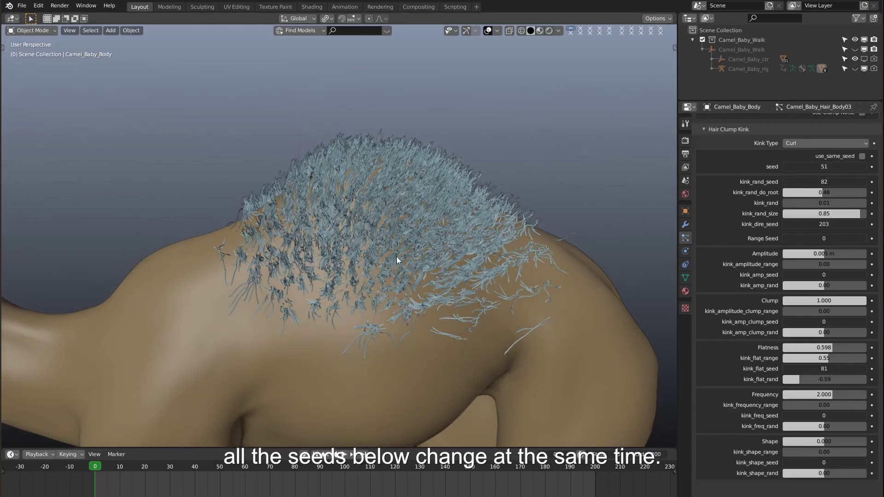
{"action": "left_click", "coordinate": [863, 157]}
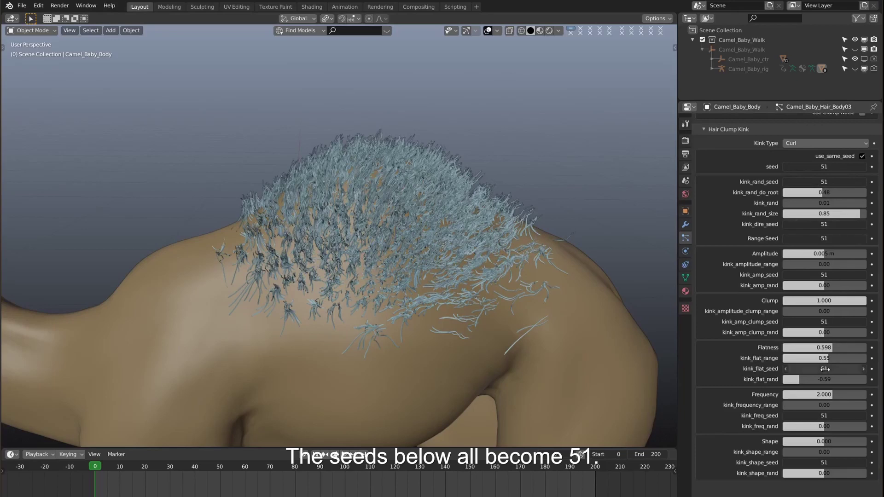
{"action": "mouse_move", "coordinate": [824, 167]}
{"action": "left_mouse_down"}
{"action": "mouse_move", "coordinate": [795, 167]}
{"action": "mouse_move", "coordinate": [807, 167]}
{"action": "left_mouse_up"}
{"action": "scroll", "coordinate": [341, 218], "scroll_direction": "up", "scroll_amount": 2}
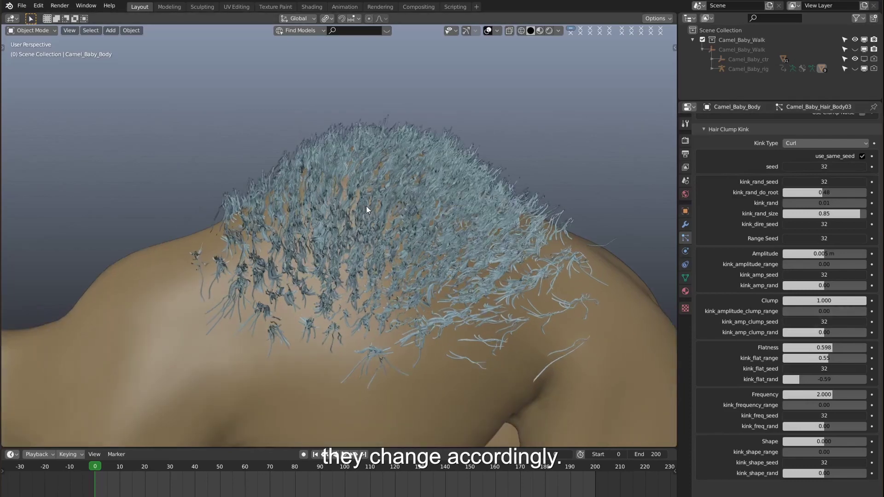
{"action": "left_click_drag", "start_coordinate": [830, 167], "coordinate": [815, 167]}
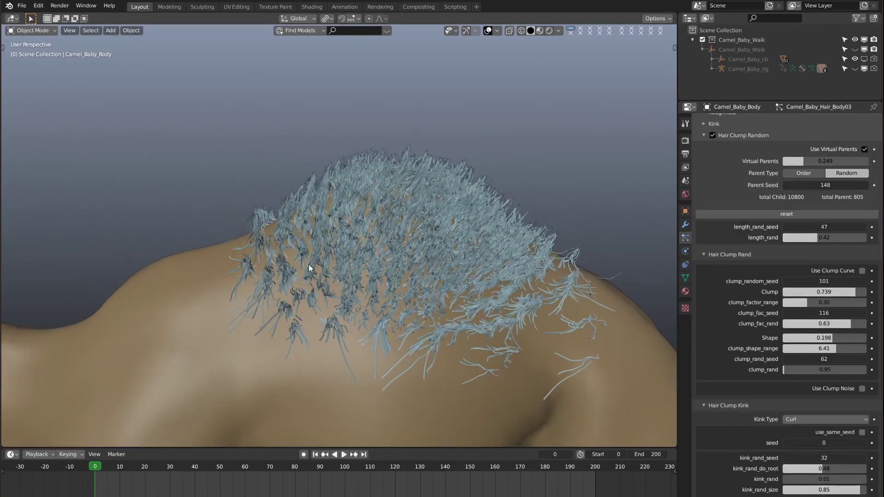
Set the children Display Amount to 13 and inspect the denser hump hair up close
{"action": "mouse_move", "coordinate": [308, 264]}
{"action": "middle_mouse_down"}
{"action": "mouse_move", "coordinate": [320, 176]}
{"action": "mouse_move", "coordinate": [313, 263]}
{"action": "middle_mouse_up"}
{"action": "scroll", "coordinate": [313, 263], "scroll_direction": "down", "scroll_amount": 1}
{"action": "scroll", "coordinate": [750, 341], "scroll_direction": "up", "scroll_amount": 7}
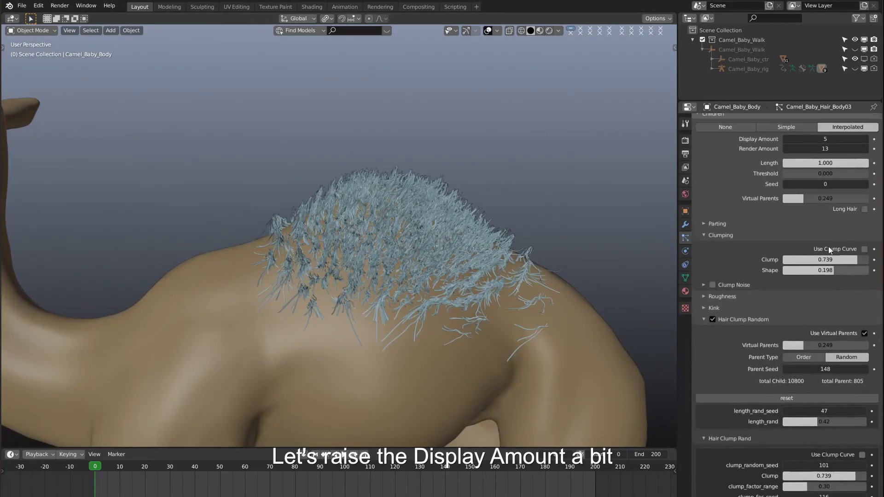
{"action": "left_click", "coordinate": [837, 139]}
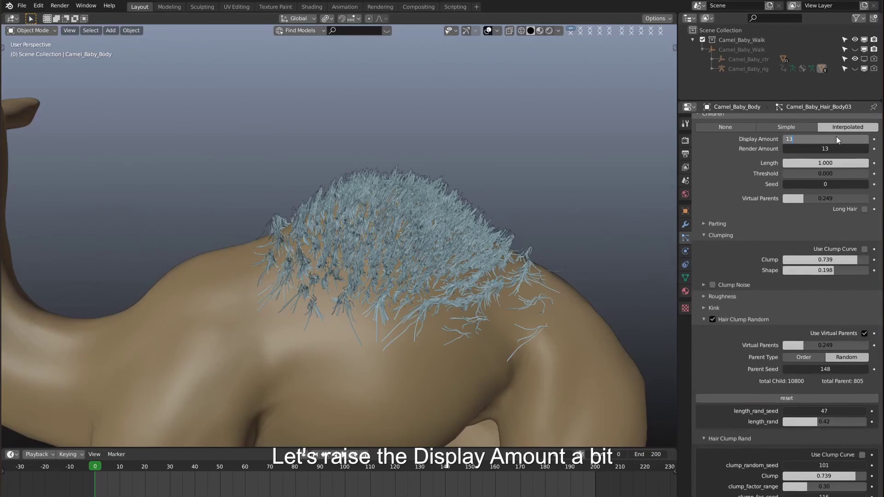
{"action": "key", "text": "Return"}
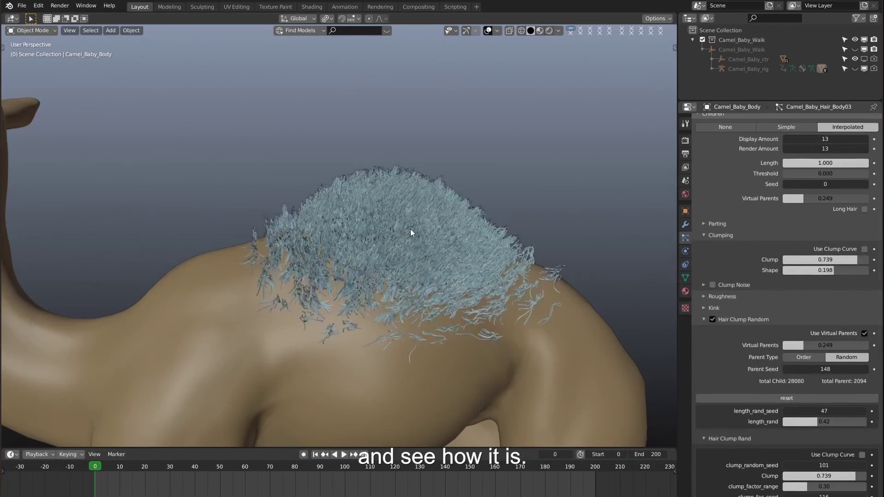
{"action": "scroll", "coordinate": [382, 213], "scroll_direction": "up", "scroll_amount": 5}
{"action": "scroll", "coordinate": [371, 275], "scroll_direction": "down", "scroll_amount": 3}
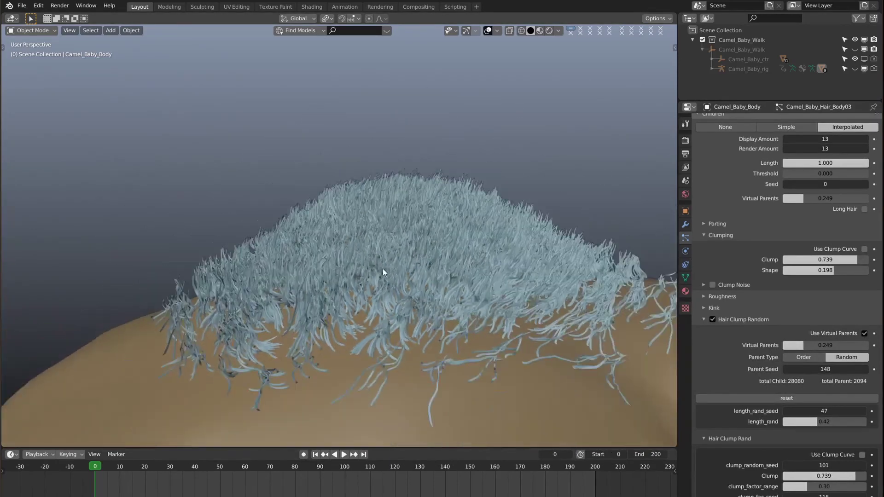
{"action": "scroll", "coordinate": [382, 269], "scroll_direction": "up", "scroll_amount": 2}
{"action": "middle_click_drag", "start_coordinate": [397, 304], "coordinate": [367, 318]}
{"action": "scroll", "coordinate": [391, 275], "scroll_direction": "down", "scroll_amount": 2}
{"action": "middle_click_drag", "start_coordinate": [391, 275], "coordinate": [356, 303]}
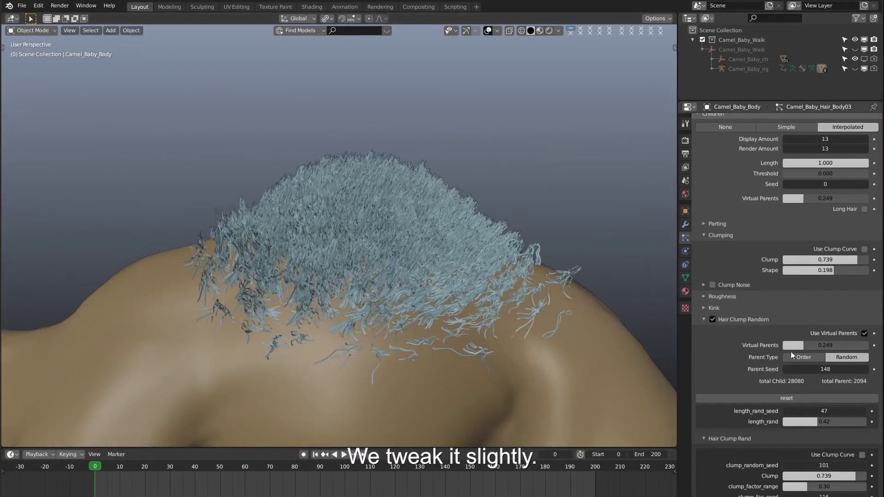
Set kink_rand_size to 0.9 and kink_rand to 0.005, and inspect the hump hair
{"action": "scroll", "coordinate": [791, 345], "scroll_direction": "down", "scroll_amount": 20}
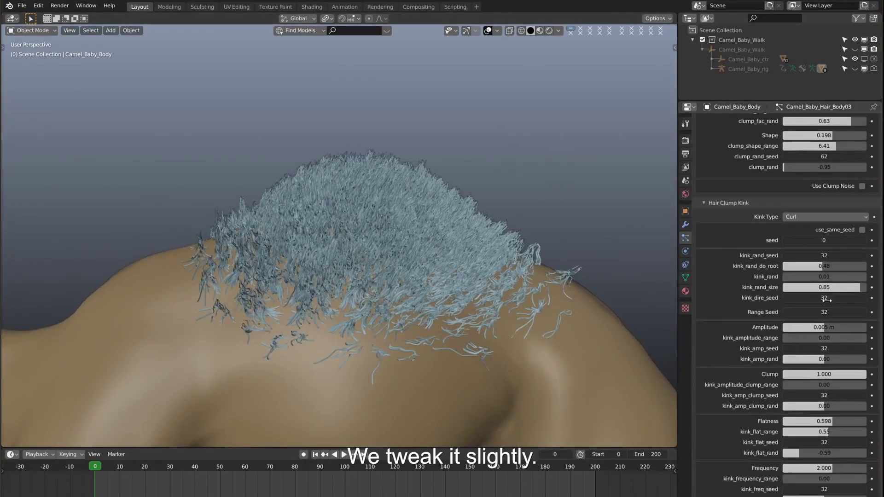
{"action": "double_click", "coordinate": [844, 286]}
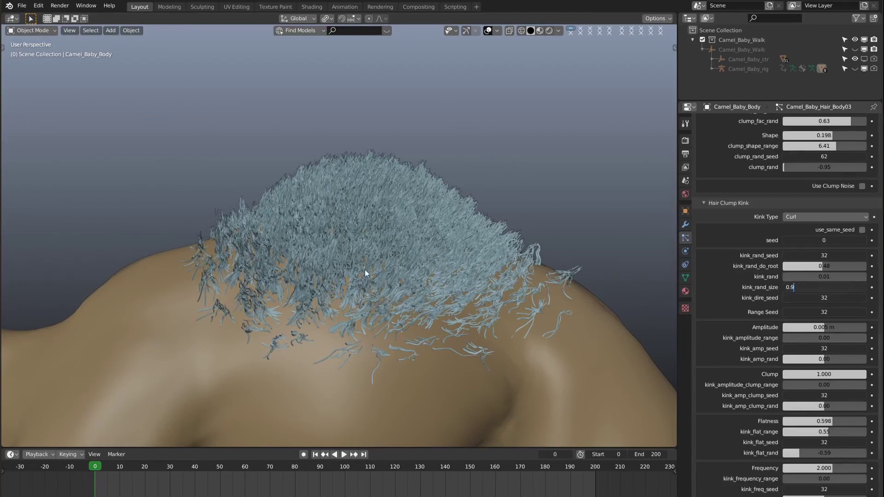
{"action": "key", "text": "Return"}
{"action": "double_click", "coordinate": [825, 276]}
{"action": "type", "text": "05"}
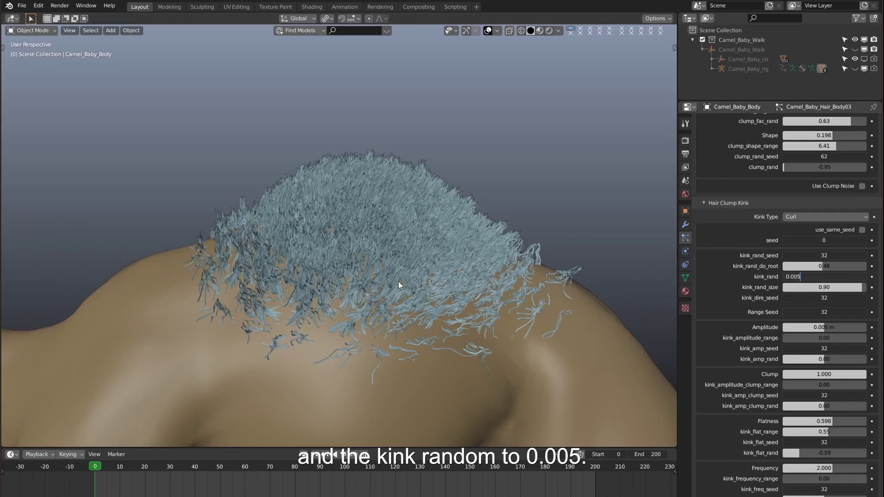
{"action": "type", "text": ".005"}
{"action": "key", "text": "Return"}
{"action": "middle_click_drag", "start_coordinate": [361, 260], "coordinate": [417, 190]}
{"action": "scroll", "coordinate": [380, 177], "scroll_direction": "up", "scroll_amount": 2}
{"action": "scroll", "coordinate": [417, 190], "scroll_direction": "down", "scroll_amount": 2}
{"action": "mouse_move", "coordinate": [376, 314]}
{"action": "middle_mouse_down"}
{"action": "mouse_move", "coordinate": [376, 275]}
{"action": "mouse_move", "coordinate": [355, 328]}
{"action": "mouse_move", "coordinate": [364, 308]}
{"action": "middle_mouse_up"}
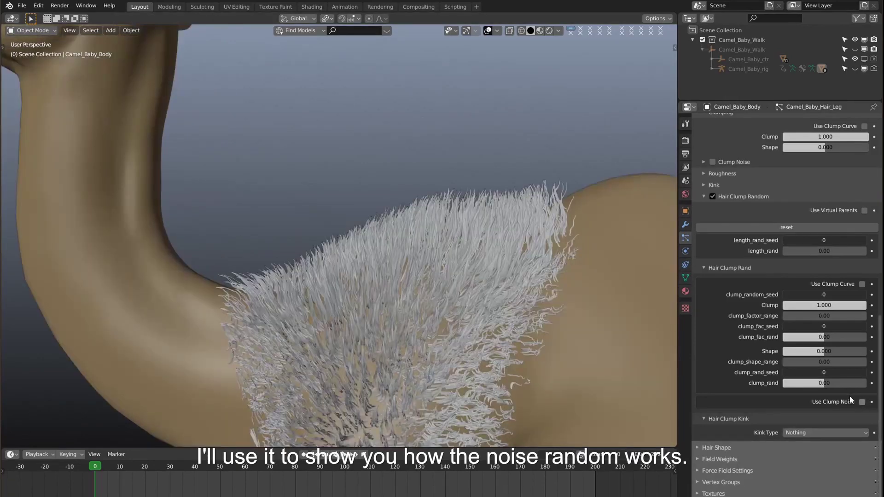
Enable Use Clump Noise on Camel_Baby_Hair_Leg with a Clump Noise Size of 0.010 and a clump_noise_range of 0.1
{"action": "left_click", "coordinate": [849, 396]}
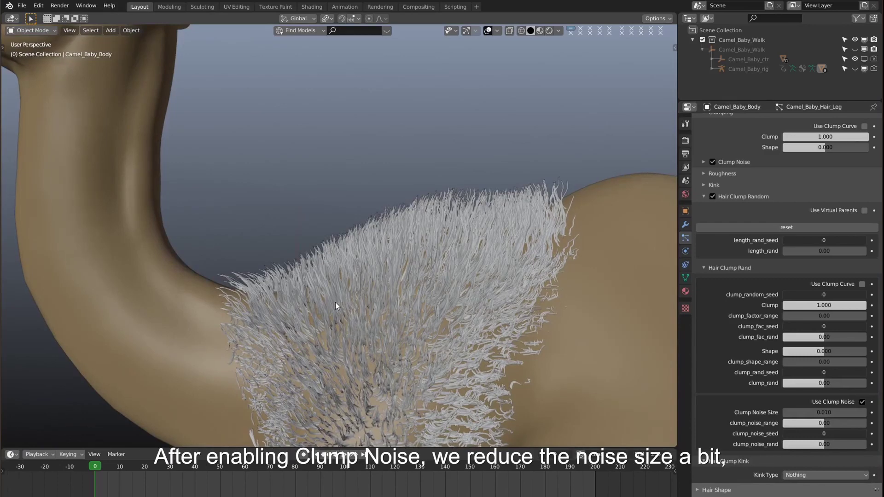
{"action": "middle_click_drag", "start_coordinate": [337, 303], "coordinate": [394, 273]}
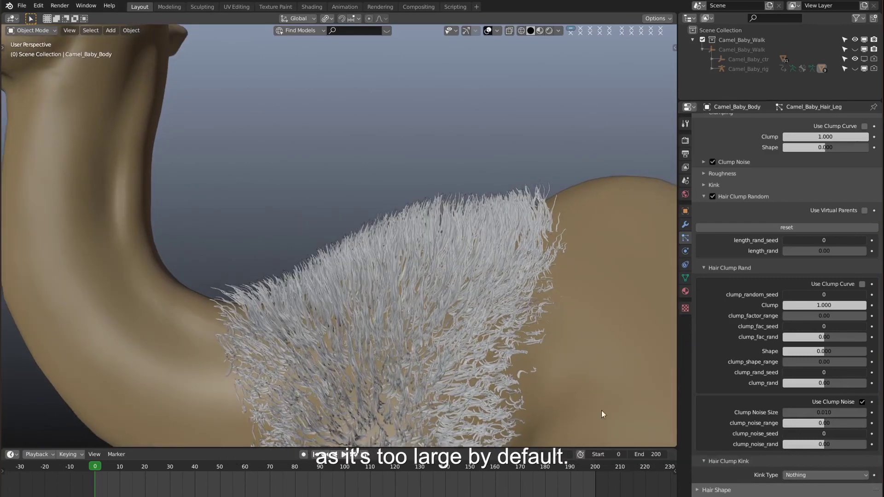
{"action": "left_click_drag", "start_coordinate": [824, 423], "coordinate": [838, 423]}
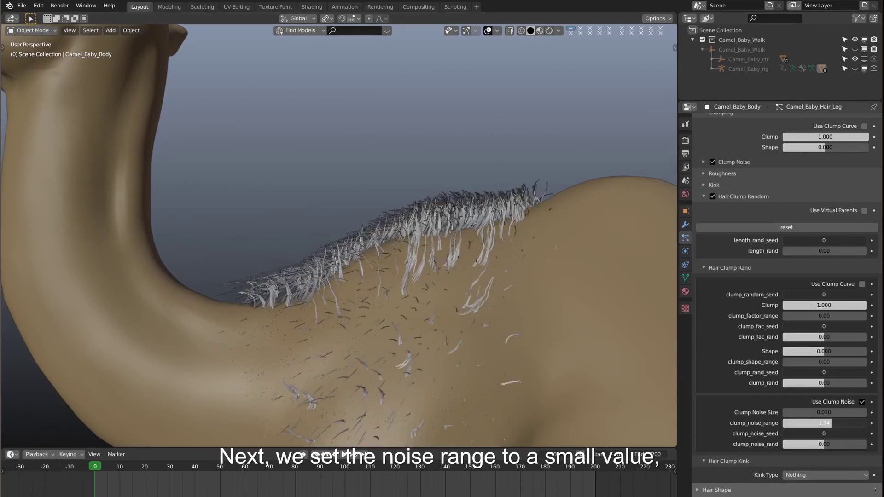
{"action": "left_click", "coordinate": [825, 423]}
{"action": "type", "text": "0.1"}
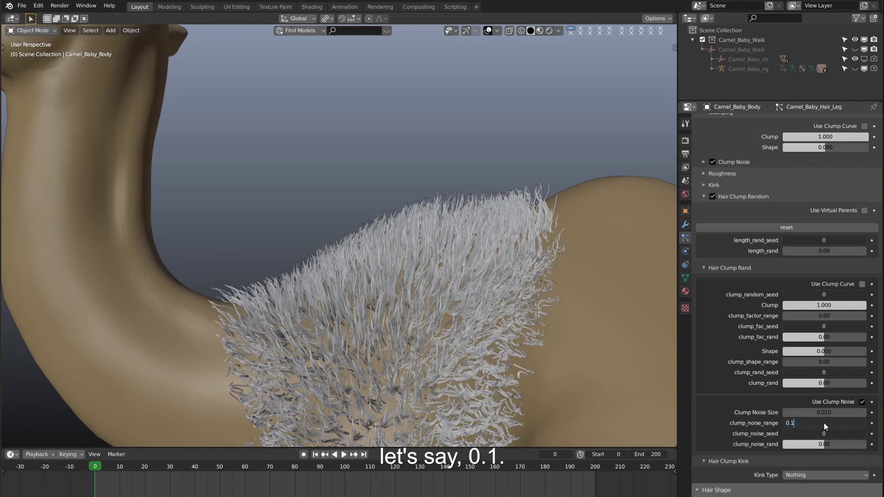
{"action": "key", "text": "Return"}
{"action": "scroll", "coordinate": [457, 338], "scroll_direction": "down", "scroll_amount": 4}
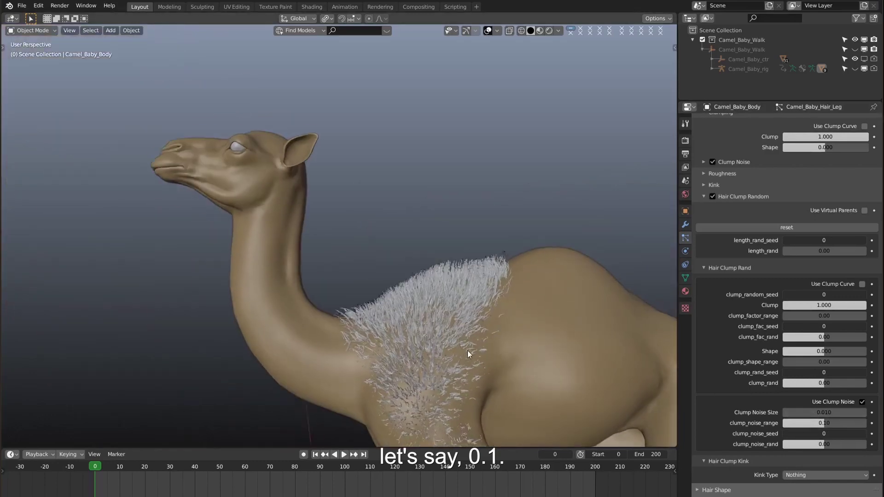
{"action": "scroll", "coordinate": [460, 359], "scroll_direction": "up", "scroll_amount": 2}
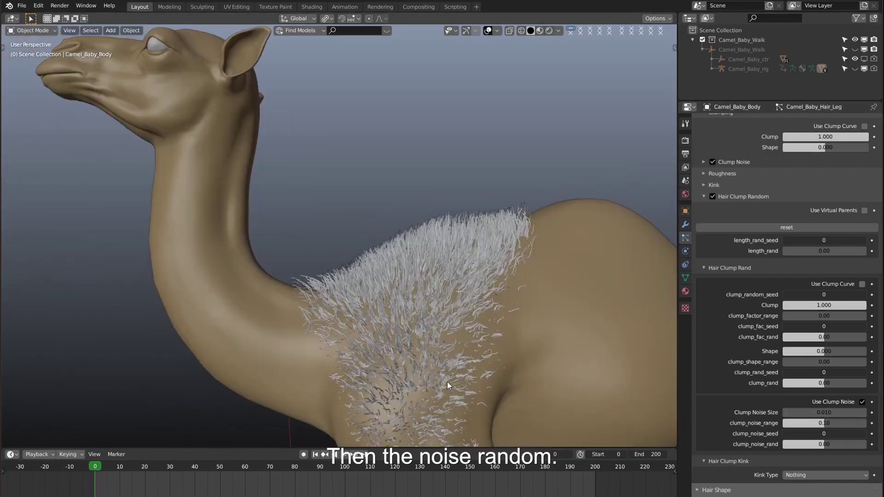
Set the leg hair's clump_noise_rand to -0.1
{"action": "left_click", "coordinate": [823, 444]}
{"action": "left_click_drag", "start_coordinate": [823, 445], "coordinate": [819, 444]}
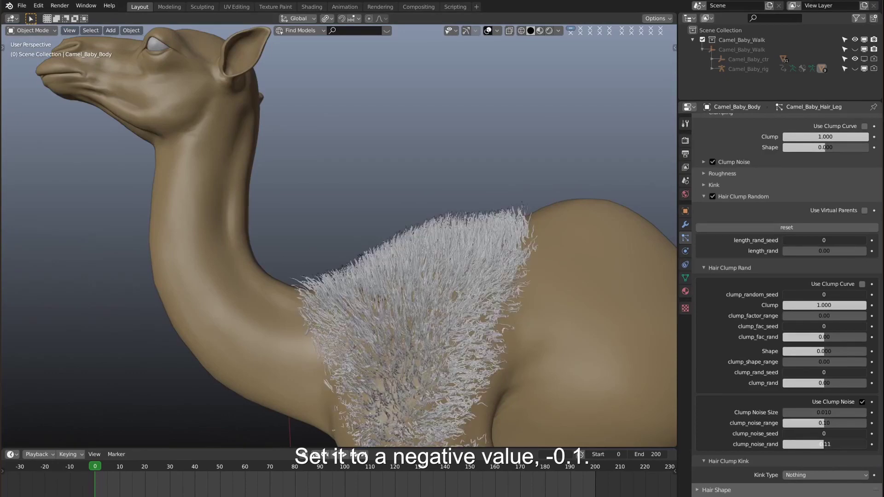
{"action": "left_click", "coordinate": [818, 444]}
{"action": "type", "text": "-"}
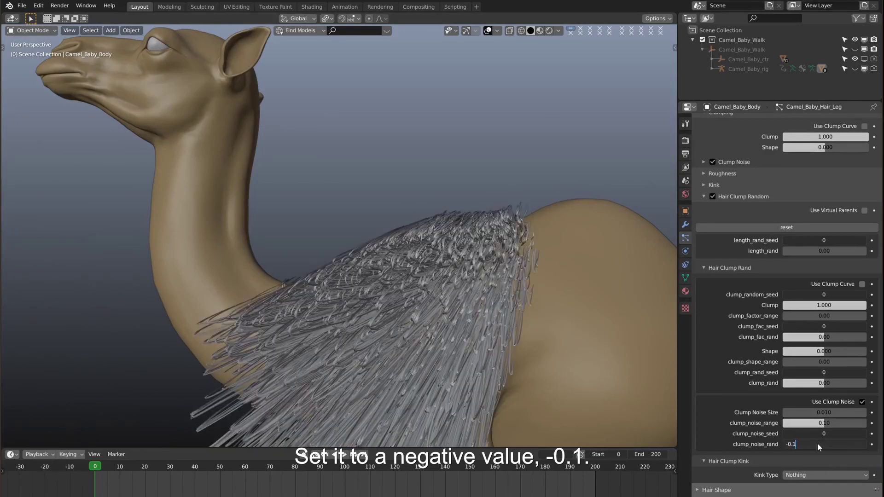
{"action": "key", "text": "Return"}
{"action": "scroll", "coordinate": [437, 276], "scroll_direction": "up", "scroll_amount": 4}
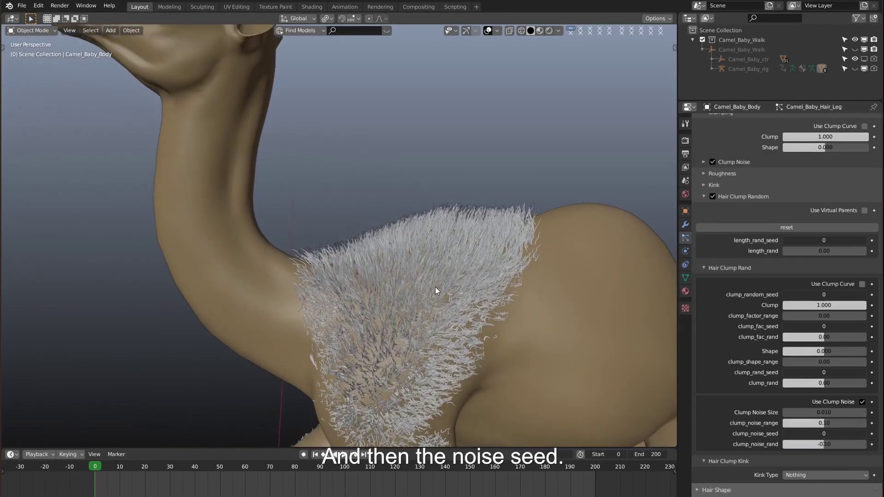
Set clump_noise_seed to 210 and inspect the leg hair's noise pattern near and far
{"action": "left_click_drag", "start_coordinate": [824, 434], "coordinate": [866, 434]}
{"action": "scroll", "coordinate": [410, 299], "scroll_direction": "up", "scroll_amount": 5}
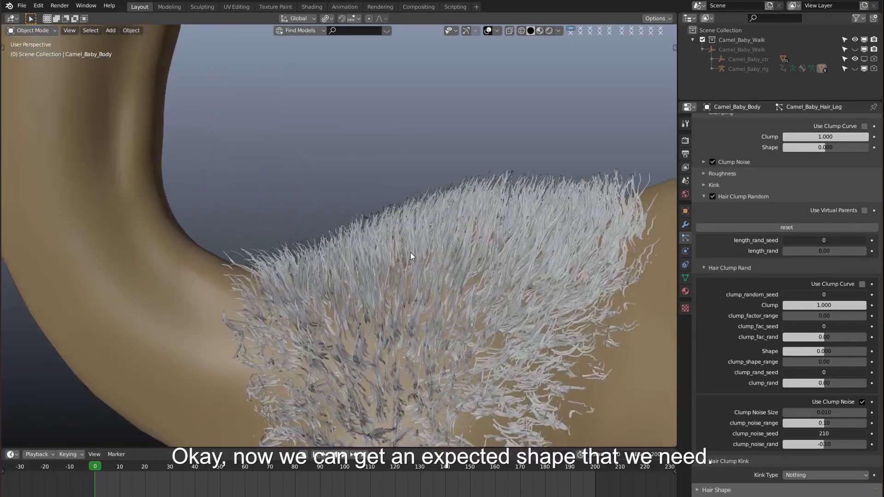
{"action": "scroll", "coordinate": [411, 283], "scroll_direction": "down", "scroll_amount": 5}
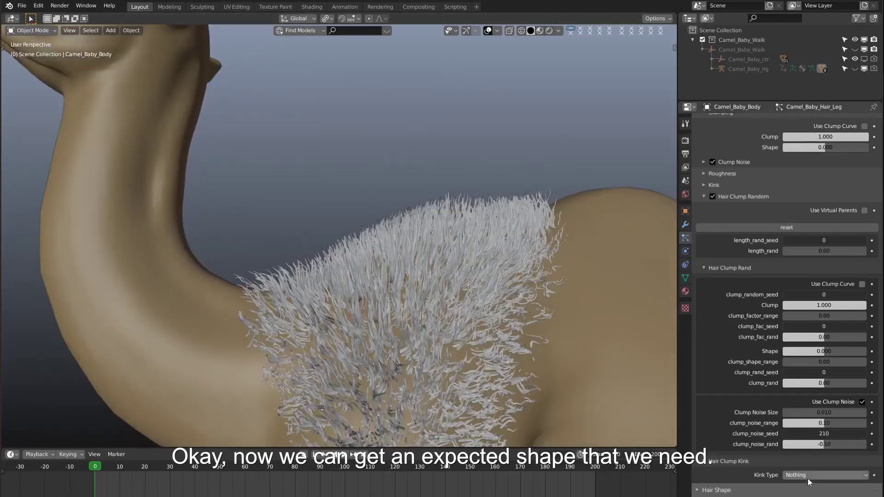
{"action": "scroll", "coordinate": [367, 283], "scroll_direction": "down", "scroll_amount": 5}
{"action": "scroll", "coordinate": [357, 271], "scroll_direction": "up", "scroll_amount": 6}
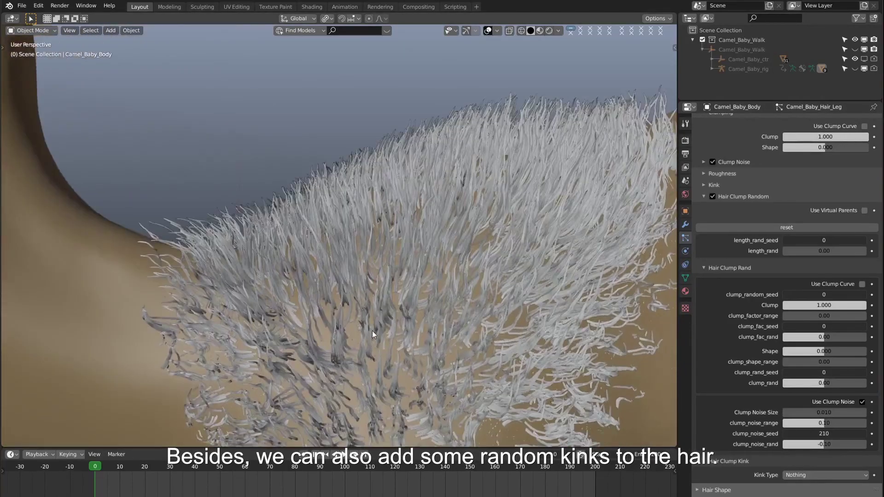
{"action": "scroll", "coordinate": [372, 330], "scroll_direction": "down", "scroll_amount": 6}
{"action": "scroll", "coordinate": [372, 331], "scroll_direction": "up", "scroll_amount": 6}
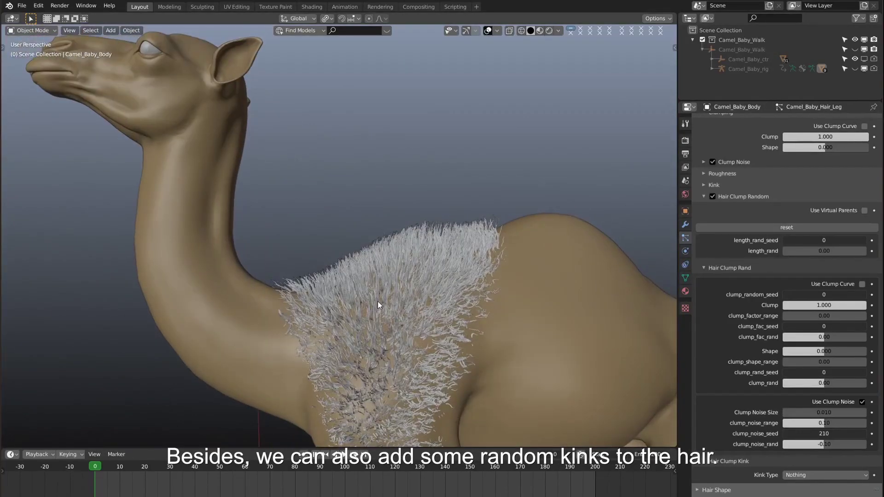
Set the leg hair's Kink Type to Curl and its kink Amplitude to 0.01 m
{"action": "left_click", "coordinate": [799, 475]}
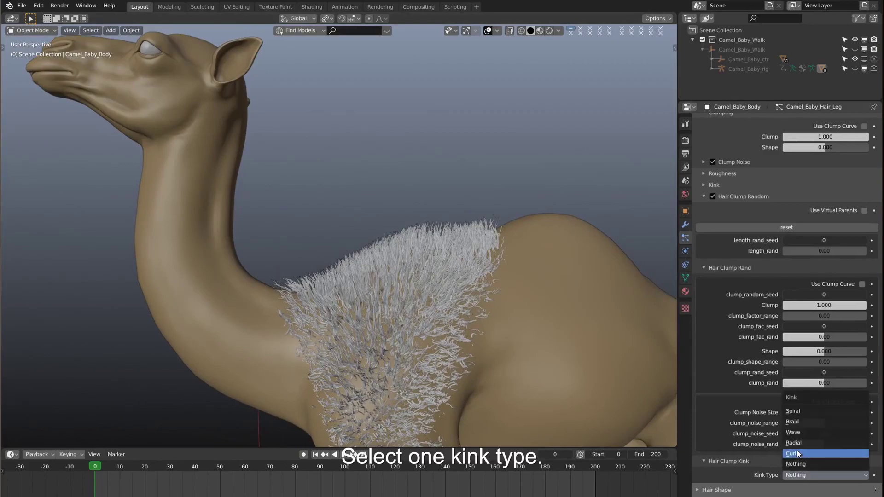
{"action": "left_click", "coordinate": [801, 453]}
{"action": "scroll", "coordinate": [806, 323], "scroll_direction": "down", "scroll_amount": 10}
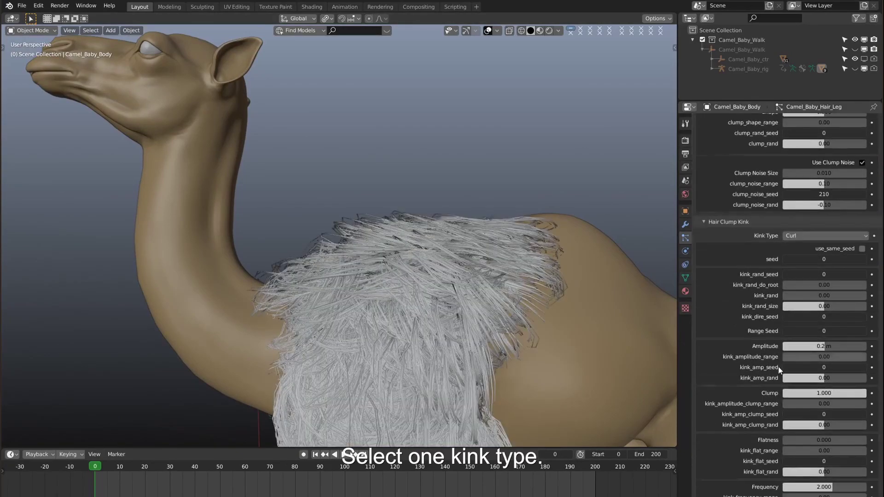
{"action": "middle_click_drag", "start_coordinate": [405, 319], "coordinate": [377, 344]}
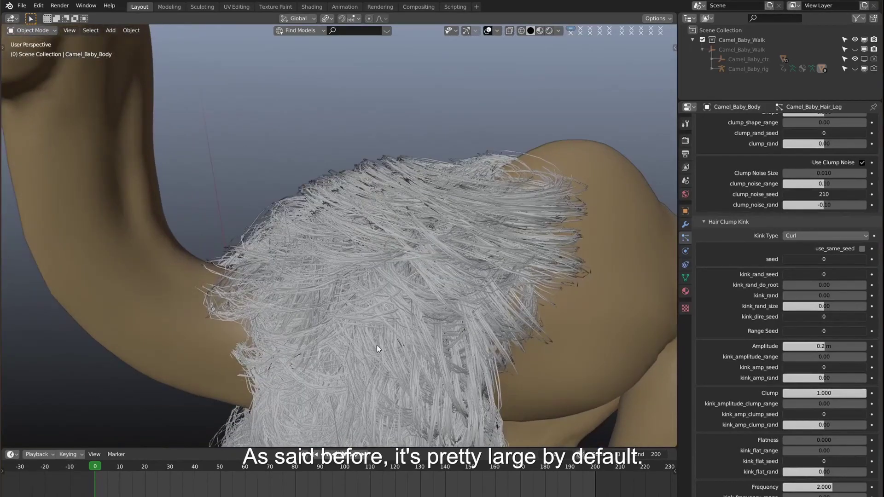
{"action": "double_click", "coordinate": [825, 347]}
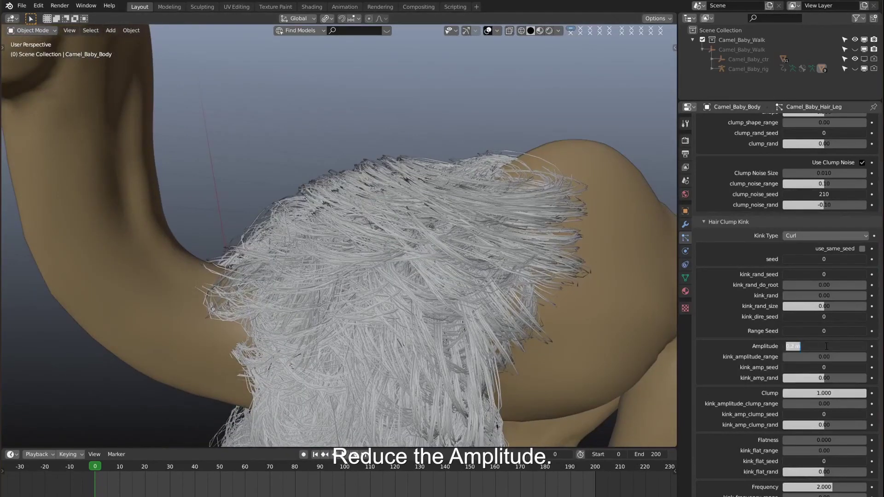
{"action": "type", "text": "0.01"}
{"action": "key", "text": "Return"}
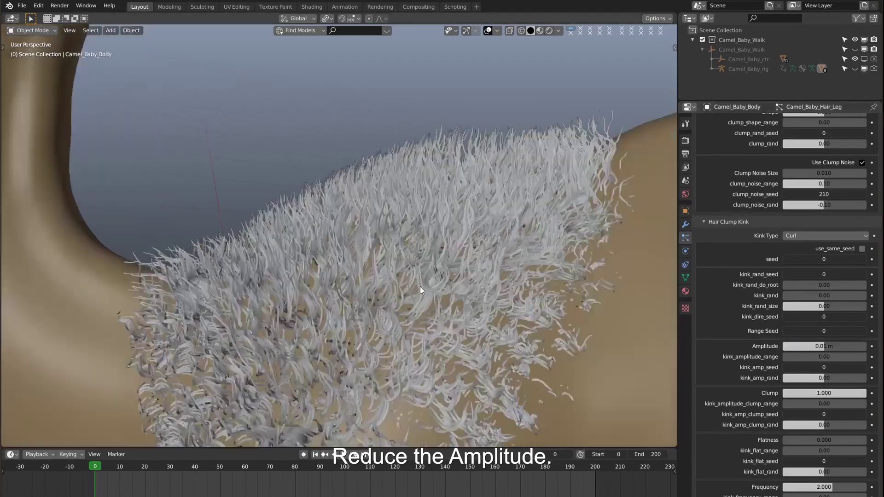
{"action": "middle_click_drag", "start_coordinate": [420, 286], "coordinate": [443, 231]}
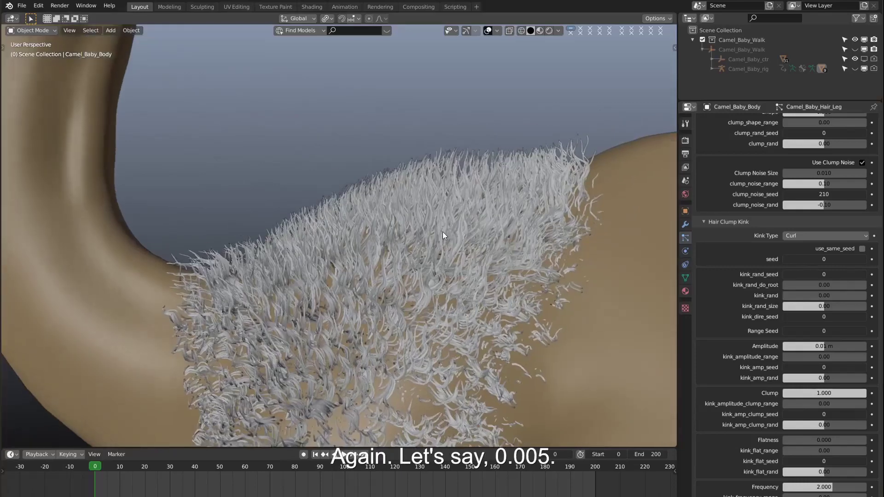
Reduce the curl Amplitude to 0.005 m and set kink_amplitude_range to 0.93
{"action": "double_click", "coordinate": [837, 346]}
{"action": "type", "text": "0.005"}
{"action": "key", "text": "Return"}
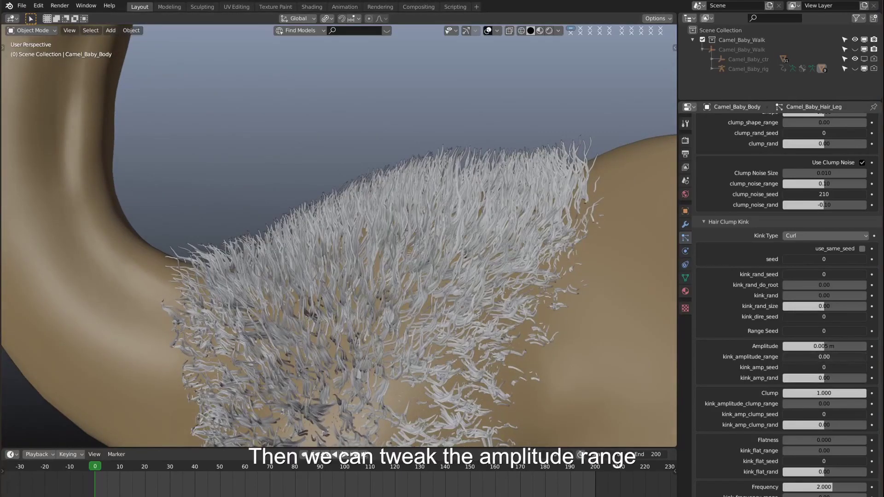
{"action": "left_click_drag", "start_coordinate": [784, 357], "coordinate": [808, 358]}
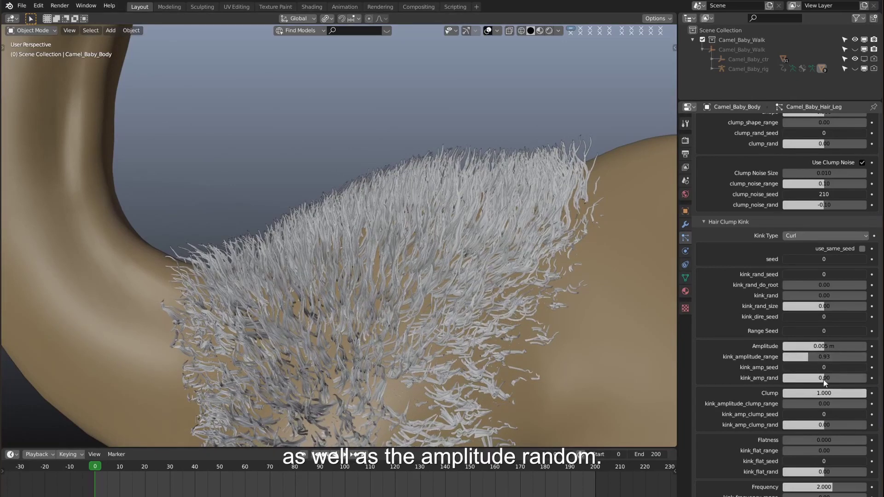
Set the leg hair's kink_amp_rand to -0.1
{"action": "left_click_drag", "start_coordinate": [824, 378], "coordinate": [800, 378]}
{"action": "left_click", "coordinate": [801, 378]}
{"action": "type", "text": "-0.1"}
{"action": "key", "text": "Return"}
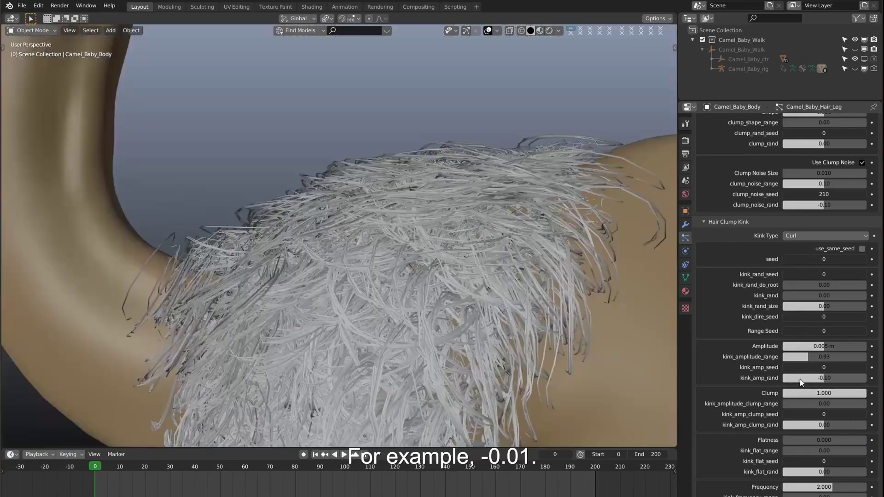
Set the leg hair's kink_amp_rand to -0.01 and its kink_amp_seed to 238
{"action": "left_click", "coordinate": [844, 379]}
{"action": "key", "text": "BackSpace"}
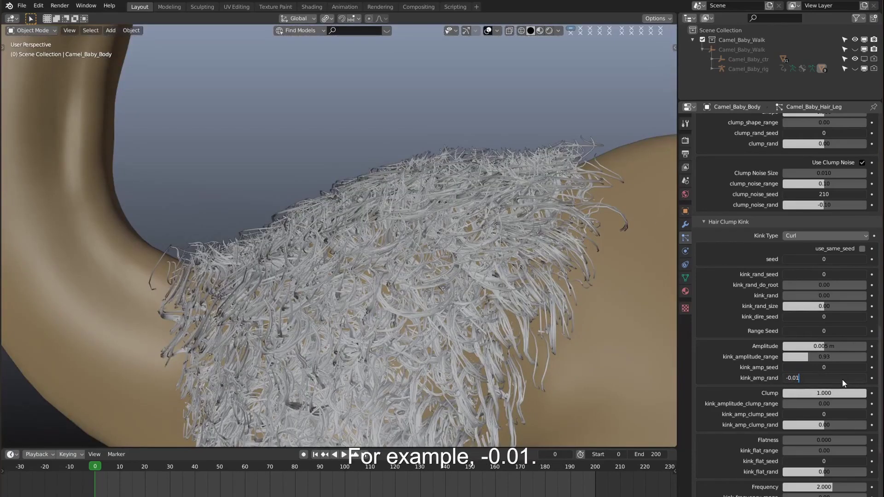
{"action": "key", "text": "Return"}
{"action": "middle_click_drag", "start_coordinate": [405, 299], "coordinate": [396, 294]}
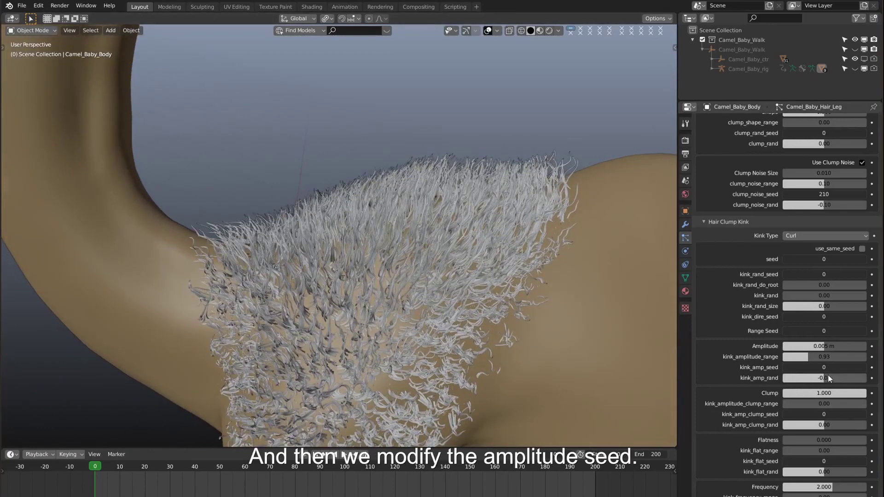
{"action": "left_click_drag", "start_coordinate": [823, 368], "coordinate": [870, 368]}
Examine the leg hair's randomized curl amplitude from several angles and distances
{"action": "middle_click_drag", "start_coordinate": [415, 290], "coordinate": [367, 359]}
{"action": "scroll", "coordinate": [412, 293], "scroll_direction": "down", "scroll_amount": 1}
{"action": "scroll", "coordinate": [333, 292], "scroll_direction": "down", "scroll_amount": 2}
{"action": "scroll", "coordinate": [362, 305], "scroll_direction": "up", "scroll_amount": 3}
{"action": "scroll", "coordinate": [368, 284], "scroll_direction": "down", "scroll_amount": 3}
{"action": "scroll", "coordinate": [376, 304], "scroll_direction": "up", "scroll_amount": 2}
{"action": "scroll", "coordinate": [376, 304], "scroll_direction": "down", "scroll_amount": 2}
{"action": "middle_click_drag", "start_coordinate": [381, 257], "coordinate": [385, 228]}
{"action": "scroll", "coordinate": [385, 297], "scroll_direction": "up", "scroll_amount": 1}
{"action": "scroll", "coordinate": [783, 322], "scroll_direction": "down", "scroll_amount": 5}
{"action": "middle_click_drag", "start_coordinate": [372, 316], "coordinate": [371, 299]}
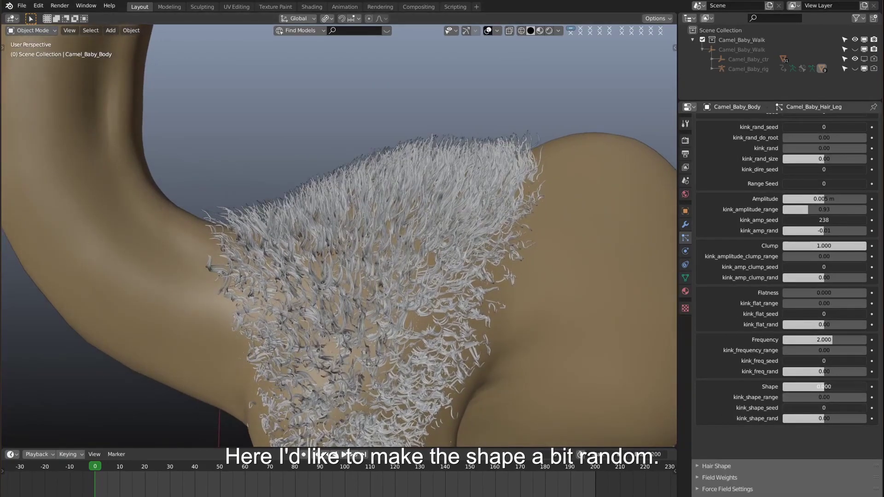
Set the leg hair's kink Shape to 0.597, kink_shape_range to 0.23, kink_shape_seed to 350, kink_shape_rand to 0.63 and Range Seed to 158
{"action": "left_click_drag", "start_coordinate": [823, 387], "coordinate": [849, 386]}
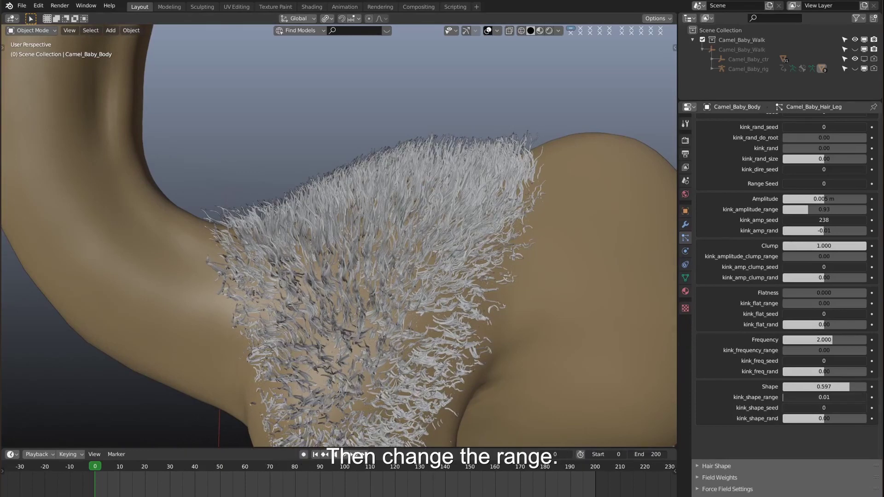
{"action": "left_click_drag", "start_coordinate": [783, 397], "coordinate": [851, 418]}
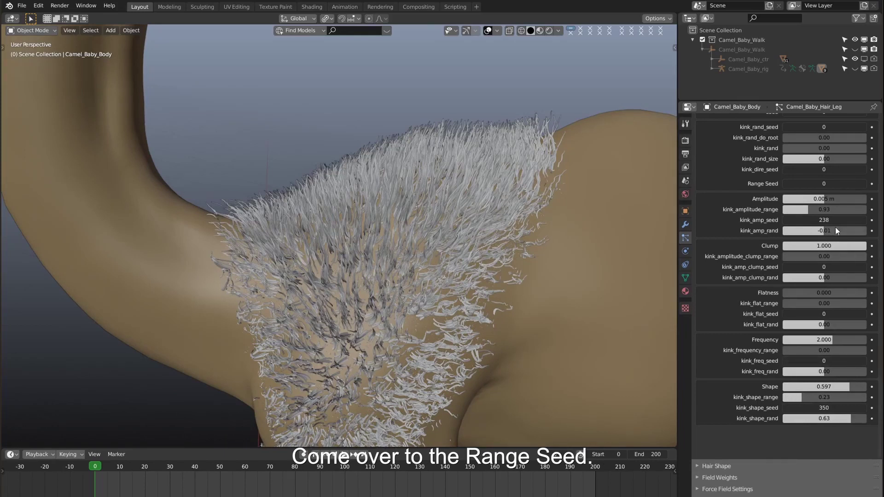
{"action": "left_click_drag", "start_coordinate": [833, 184], "coordinate": [792, 184]}
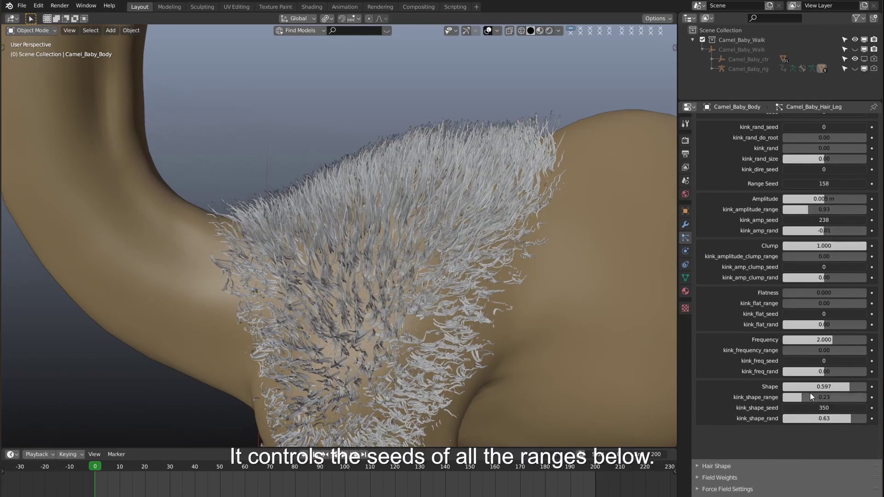
Set the leg hair's kink_amplitude_range and kink_shape_range to 0 and vary the Range Seed to test its effect
{"action": "left_click_drag", "start_coordinate": [835, 209], "coordinate": [782, 209]}
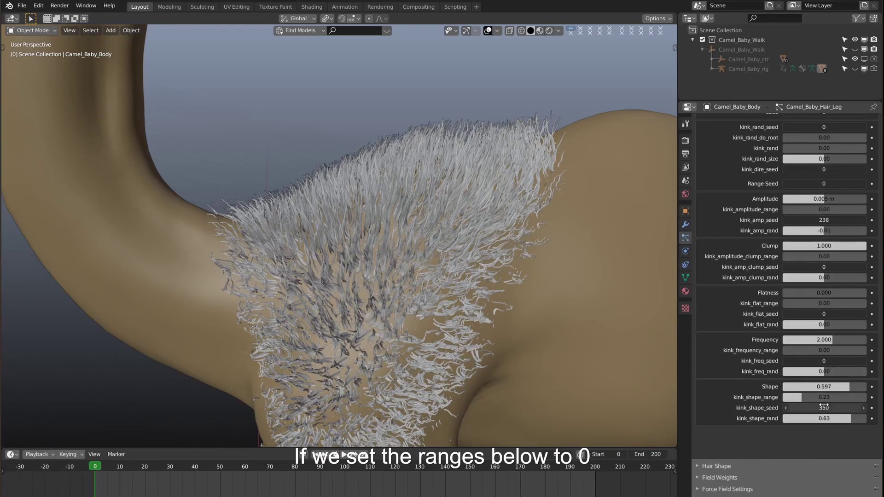
{"action": "left_click_drag", "start_coordinate": [814, 396], "coordinate": [783, 397]}
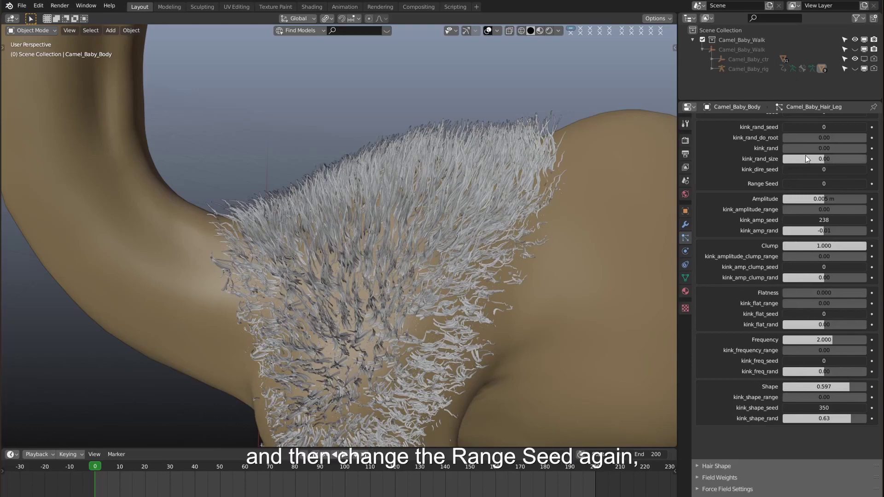
{"action": "left_click_drag", "start_coordinate": [804, 183], "coordinate": [825, 183]}
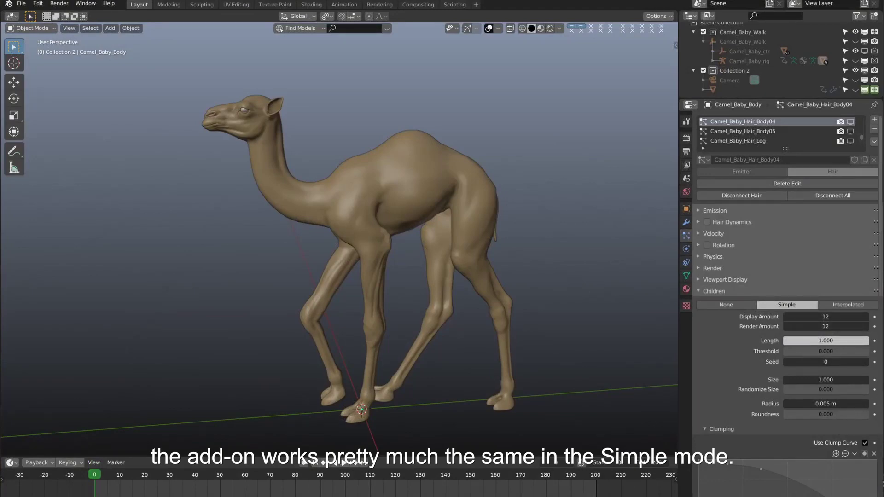
Show the Camel_Baby_Hair_Body04 particle system in the viewport and frame the hair on the camel's hump closely
{"action": "left_click", "coordinate": [850, 121]}
{"action": "middle_click_drag", "start_coordinate": [449, 118], "coordinate": [358, 252], "text": "shift"}
{"action": "scroll", "coordinate": [358, 251], "scroll_direction": "up", "scroll_amount": 5}
{"action": "scroll", "coordinate": [358, 252], "scroll_direction": "up", "scroll_amount": 4}
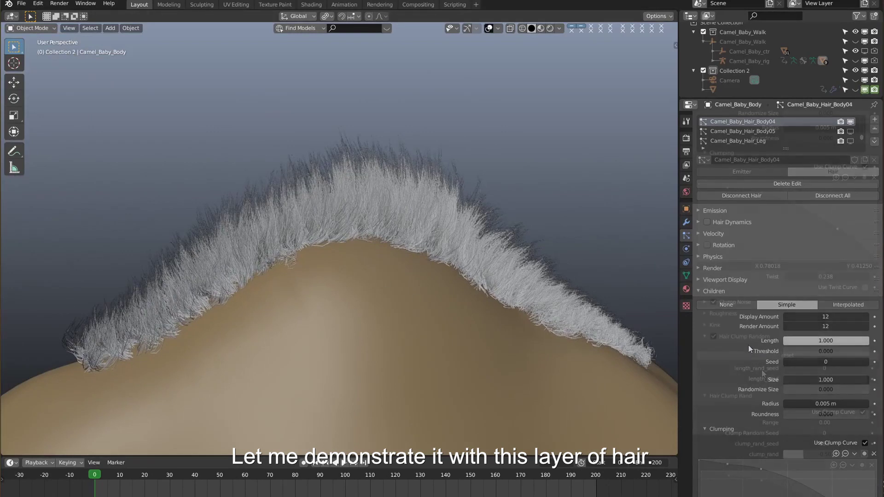
Set the hump hair's Twist to 0.161, twist_seed to 198, twist_rand to -0.11, twist_random_seed to 89 and twist_random_range to 1.53
{"action": "scroll", "coordinate": [748, 344], "scroll_direction": "down", "scroll_amount": 12}
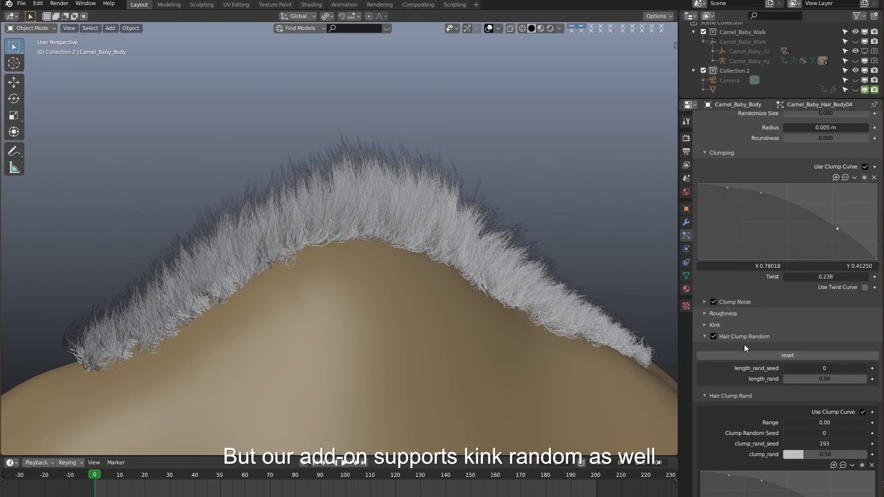
{"action": "scroll", "coordinate": [744, 344], "scroll_direction": "down", "scroll_amount": 6}
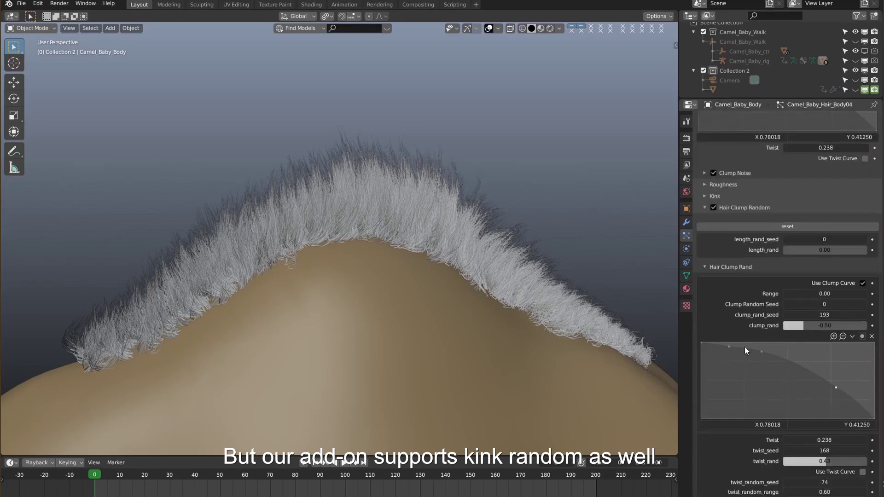
{"action": "scroll", "coordinate": [745, 347], "scroll_direction": "down", "scroll_amount": 3}
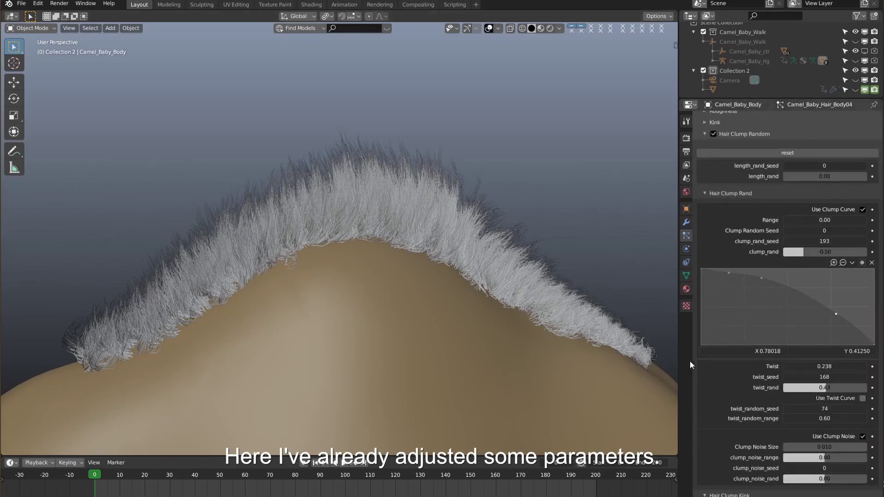
{"action": "left_click_drag", "start_coordinate": [801, 418], "coordinate": [815, 367]}
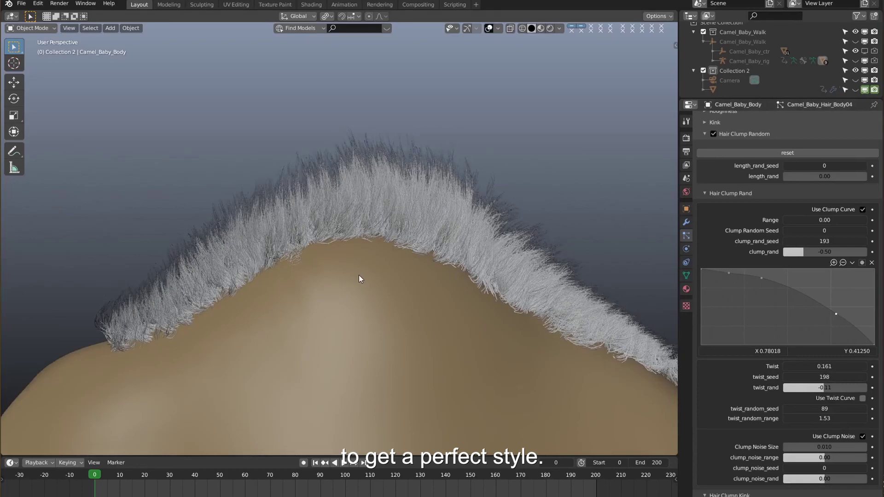
{"action": "middle_click_drag", "start_coordinate": [345, 276], "coordinate": [350, 302]}
Review the remaining clump noise and Hair Clump Kink parameters of the Camel_Baby_Hair_Body04 hair in Simple mode
{"action": "scroll", "coordinate": [791, 366], "scroll_direction": "down", "scroll_amount": 10}
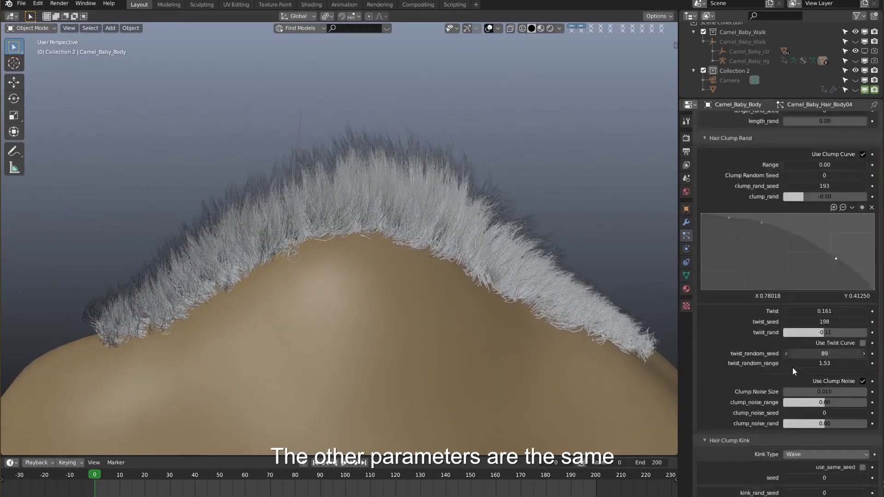
{"action": "scroll", "coordinate": [792, 364], "scroll_direction": "down", "scroll_amount": 8}
{"action": "scroll", "coordinate": [808, 367], "scroll_direction": "up", "scroll_amount": 15}
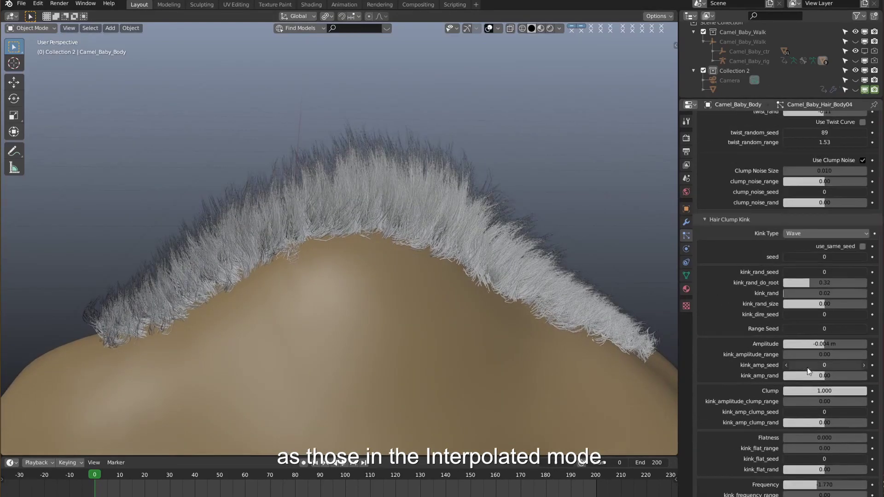